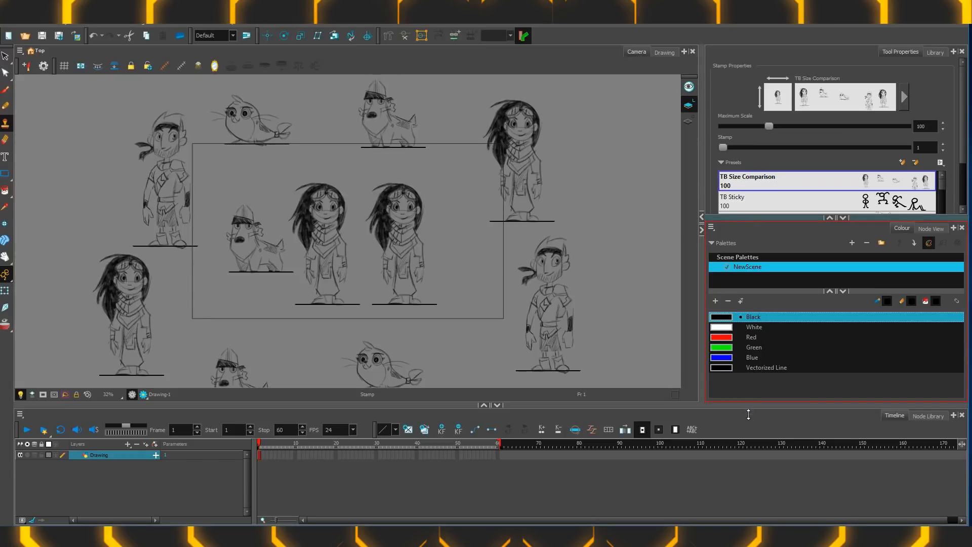
Step: Enlarge the stamp preset list and place several TB Arrows stamps over and around the characters
drag(755, 285, 756, 391)
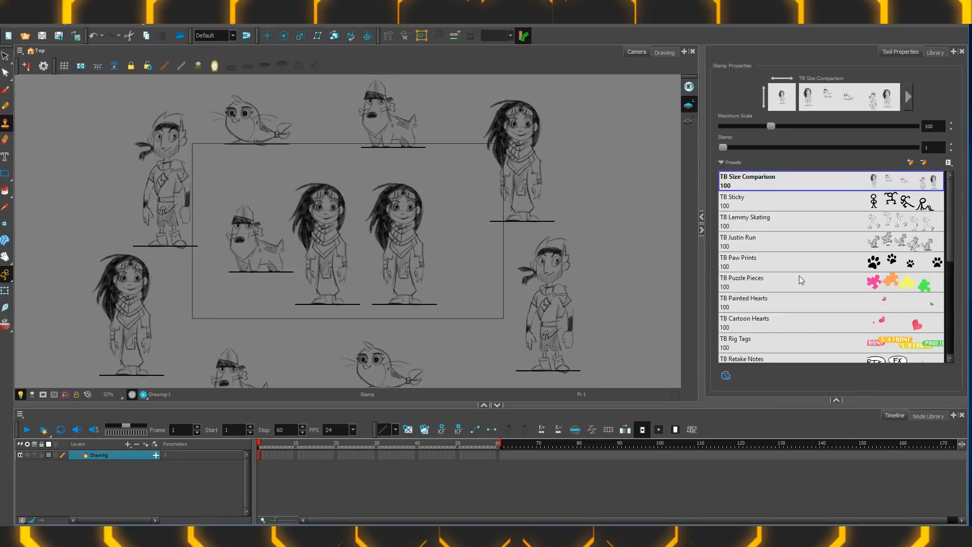
scroll(933, 315, down, 5)
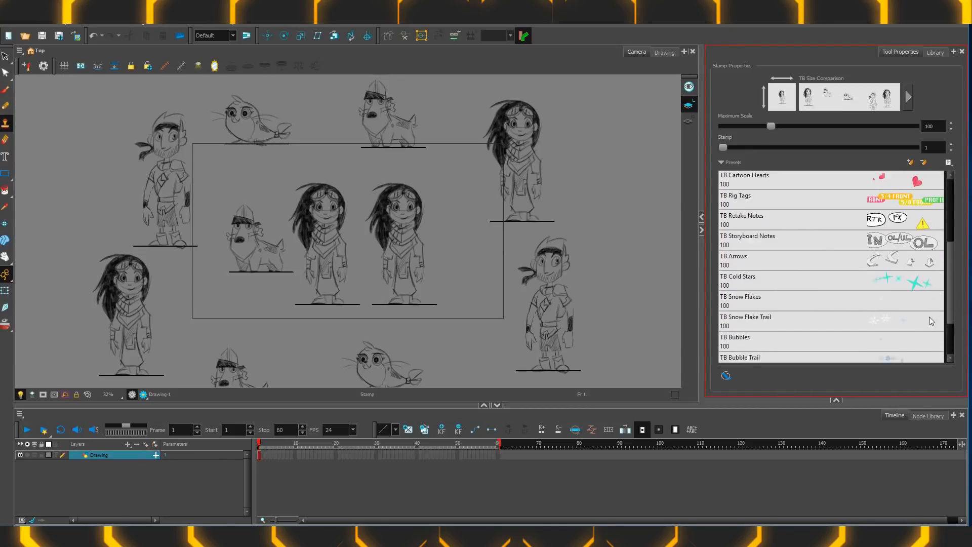
scroll(928, 317, up, 1)
click(850, 278)
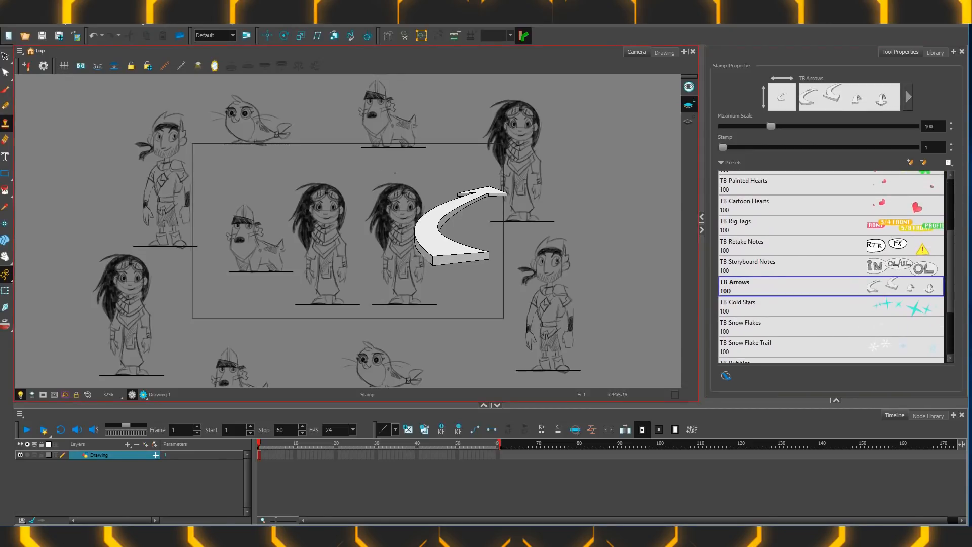
click(362, 171)
click(272, 246)
click(169, 284)
click(130, 176)
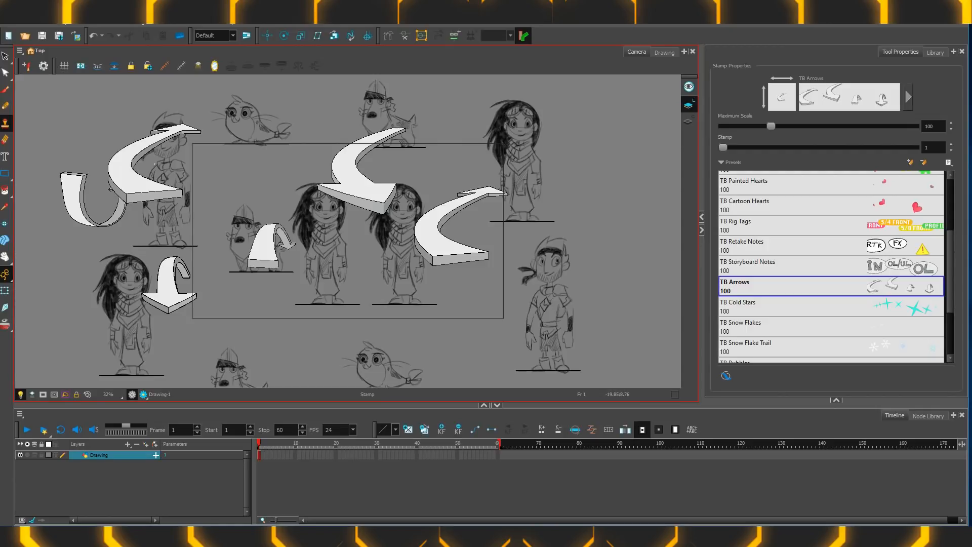
Step: Paint a looping trail of TB Cold Stars over the characters on the right half of the canvas
click(905, 302)
mouse_move(549, 291)
mouse_down()
mouse_move(505, 314)
mouse_move(463, 309)
mouse_move(450, 337)
mouse_move(447, 239)
mouse_move(446, 287)
mouse_move(631, 270)
mouse_move(557, 364)
mouse_up()
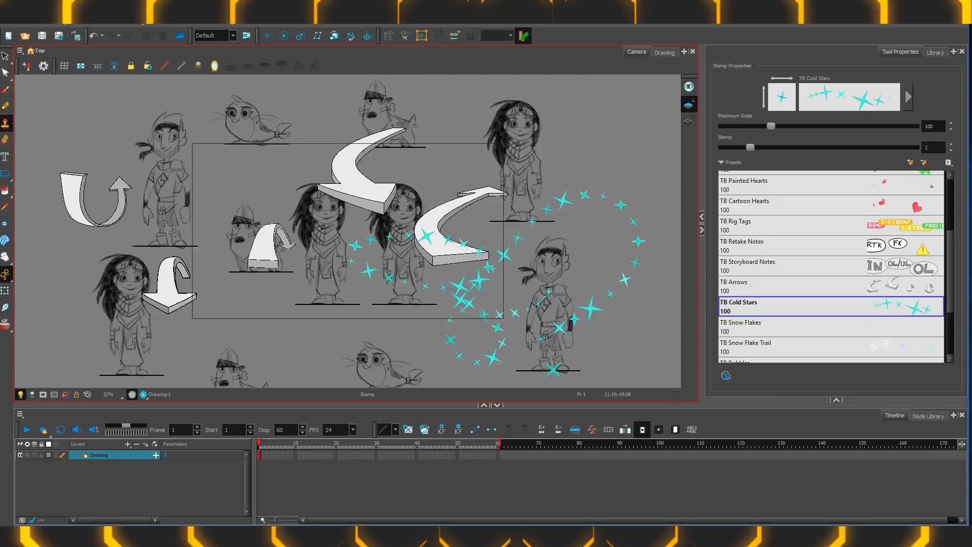
Step: Advance to frame 2 and stamp the girl and the dog from the TB Size Comparison preset inside the camera frame
click(781, 270)
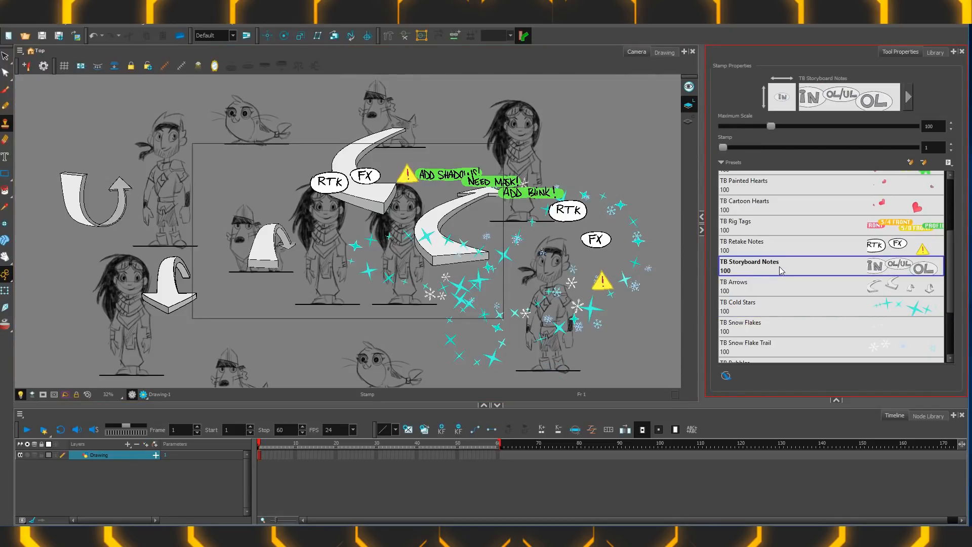
scroll(781, 270, up, 3)
click(787, 196)
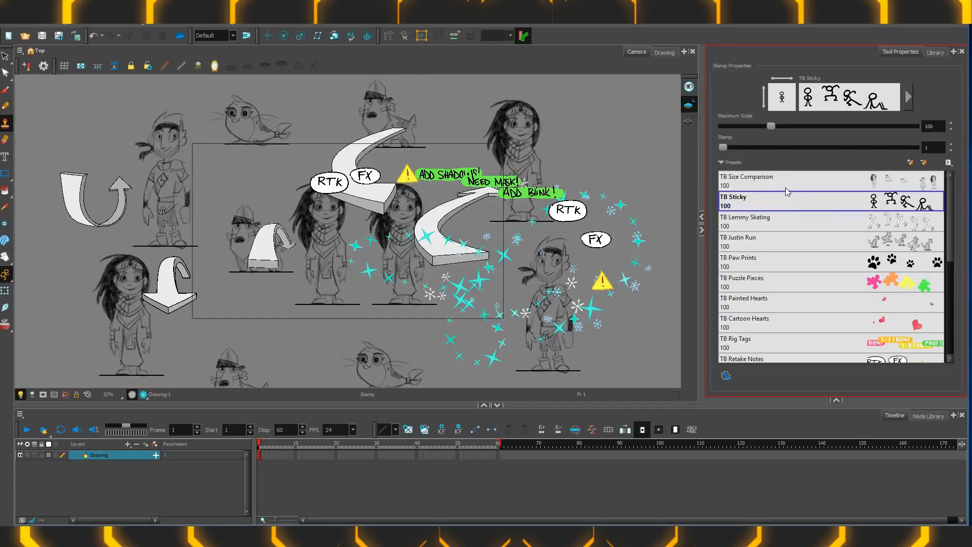
click(786, 181)
key(period)
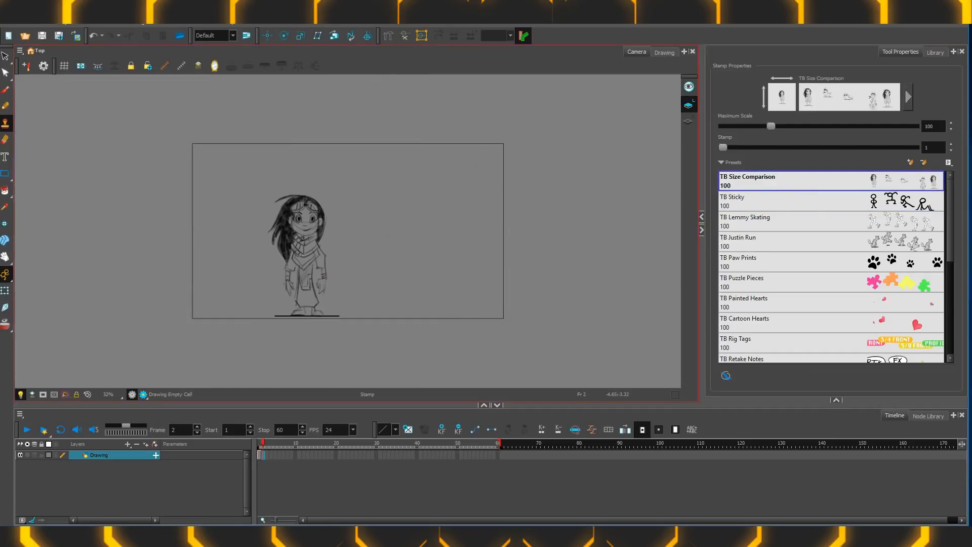
click(444, 243)
click(556, 243)
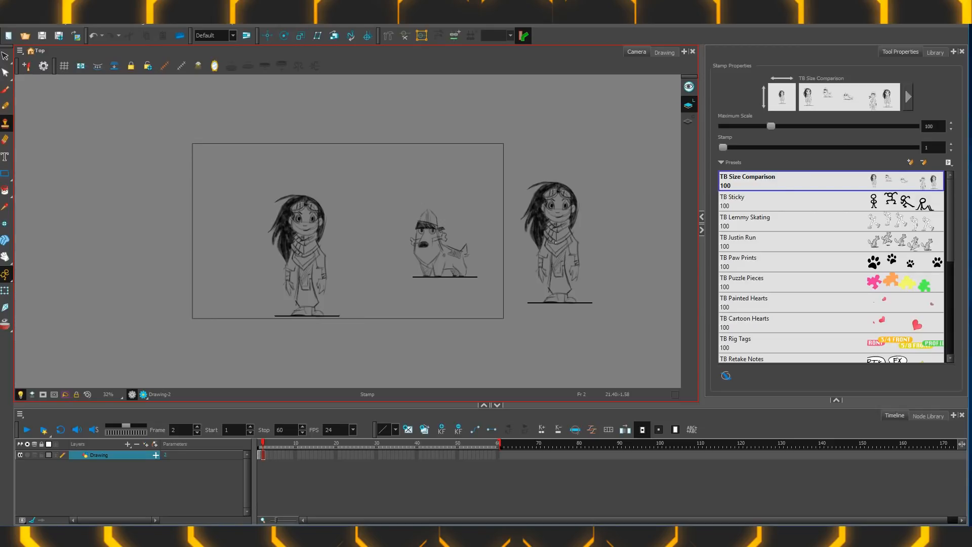
Step: Browse the stamp presets below TB Size Comparison and paint a large arc of TB Rig Tags beside and above the two characters
click(801, 204)
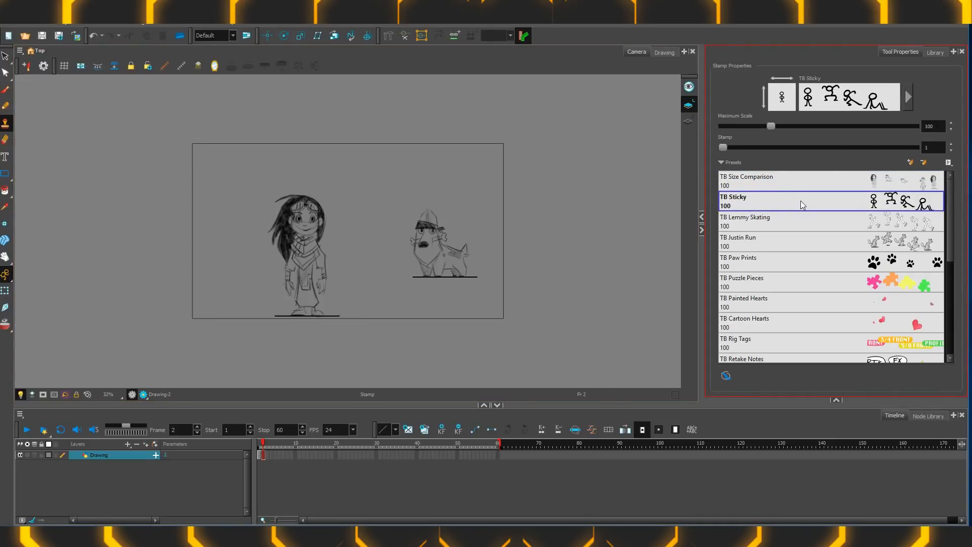
click(796, 227)
click(790, 244)
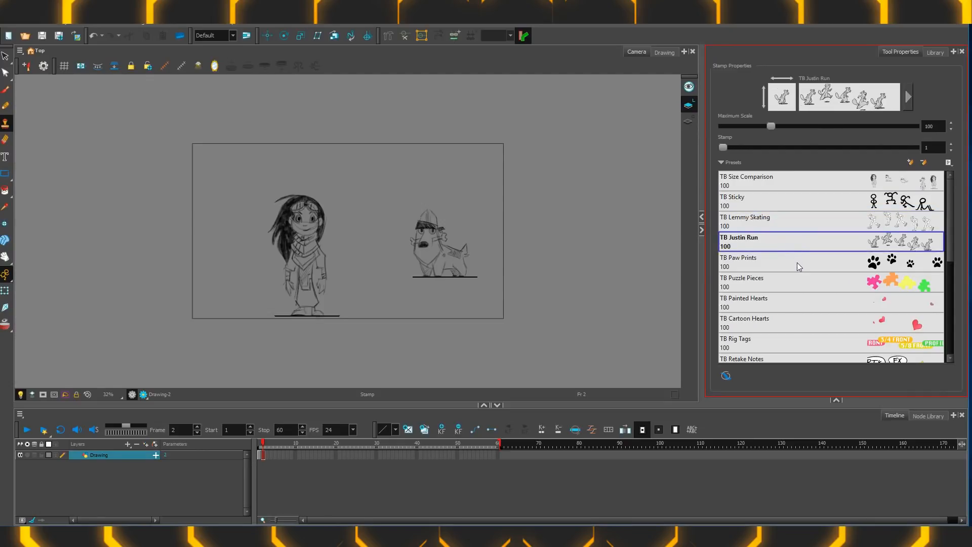
click(797, 263)
click(798, 285)
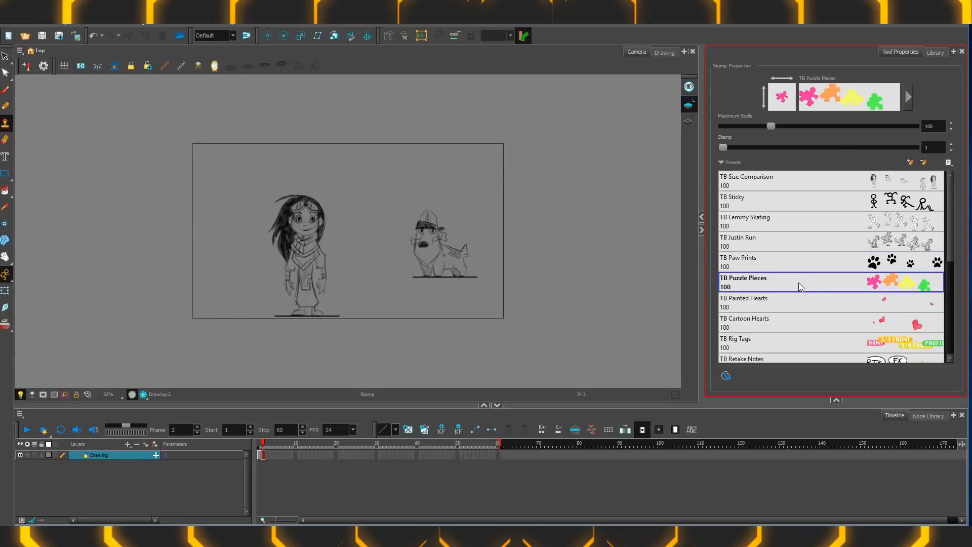
click(822, 315)
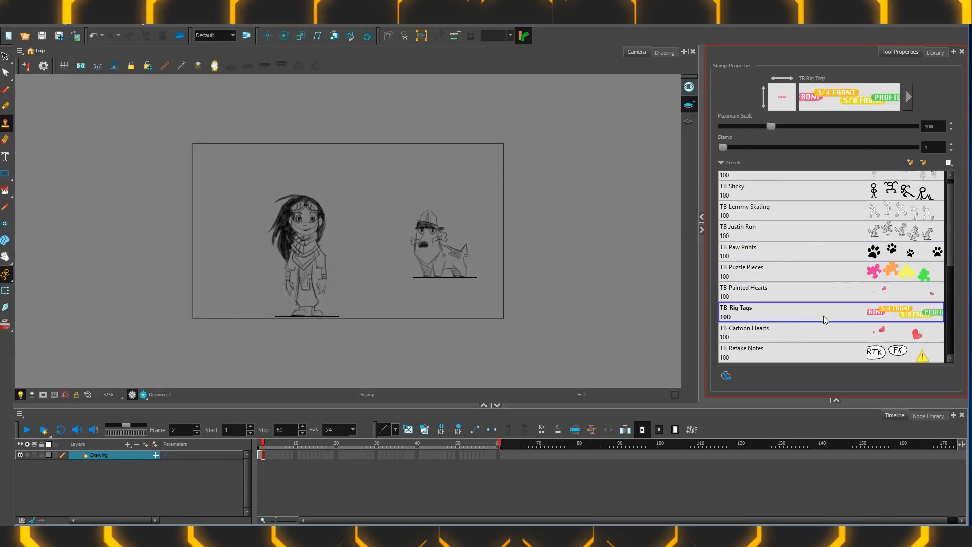
mouse_move(580, 202)
mouse_down()
mouse_move(582, 222)
mouse_move(557, 268)
mouse_move(255, 158)
mouse_up()
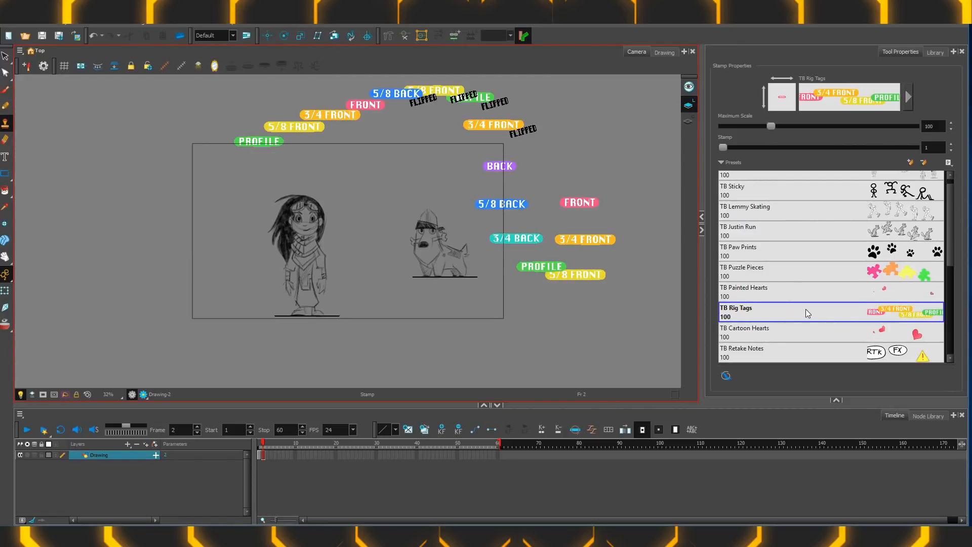
Step: Paint a vertical column of TB Retake Notes left of the camera frame, and a column of TB Storyboard Notes farther left
click(798, 330)
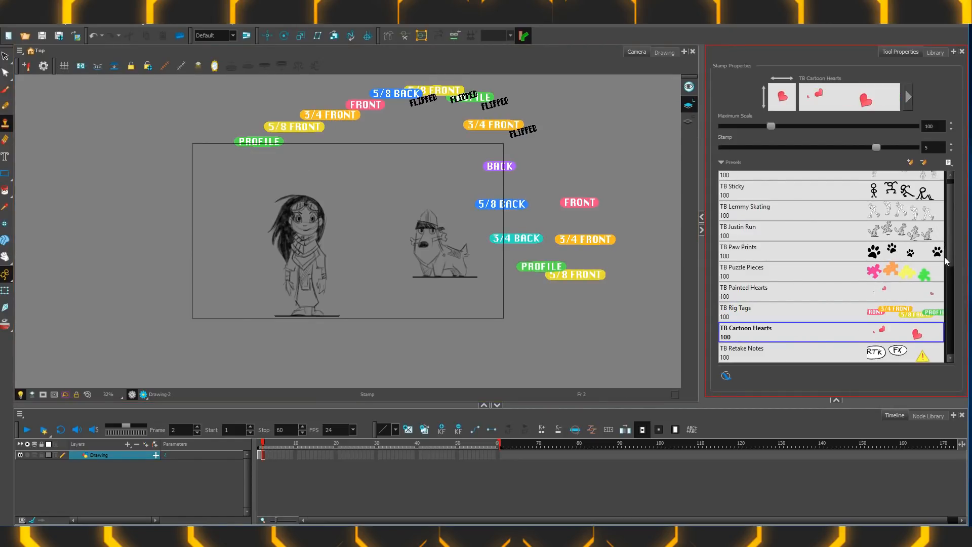
scroll(946, 257, down, 2)
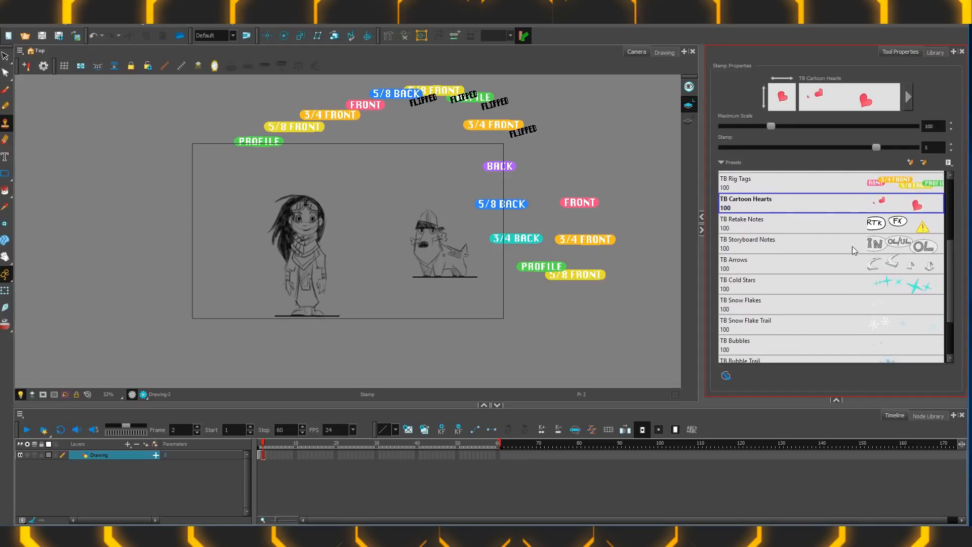
click(846, 227)
drag(129, 108, 141, 348)
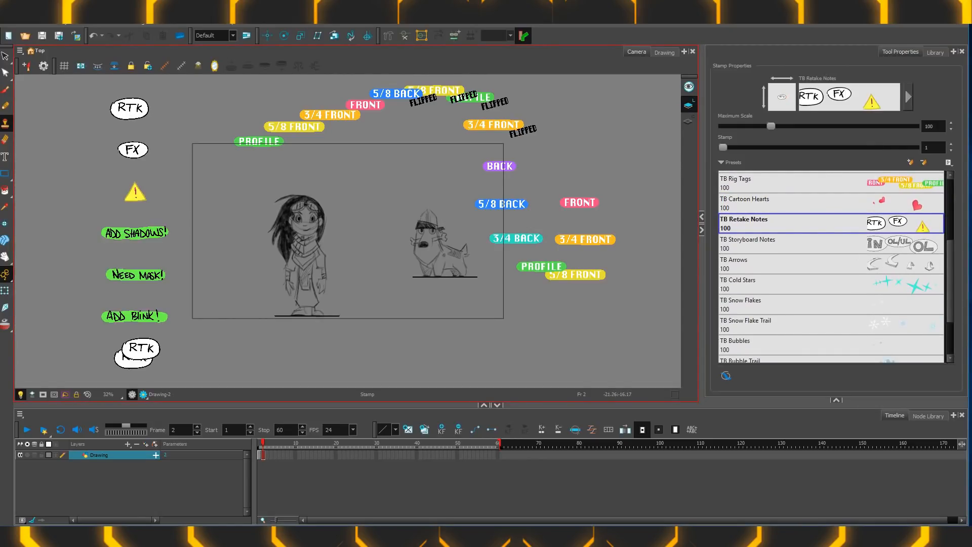
click(811, 247)
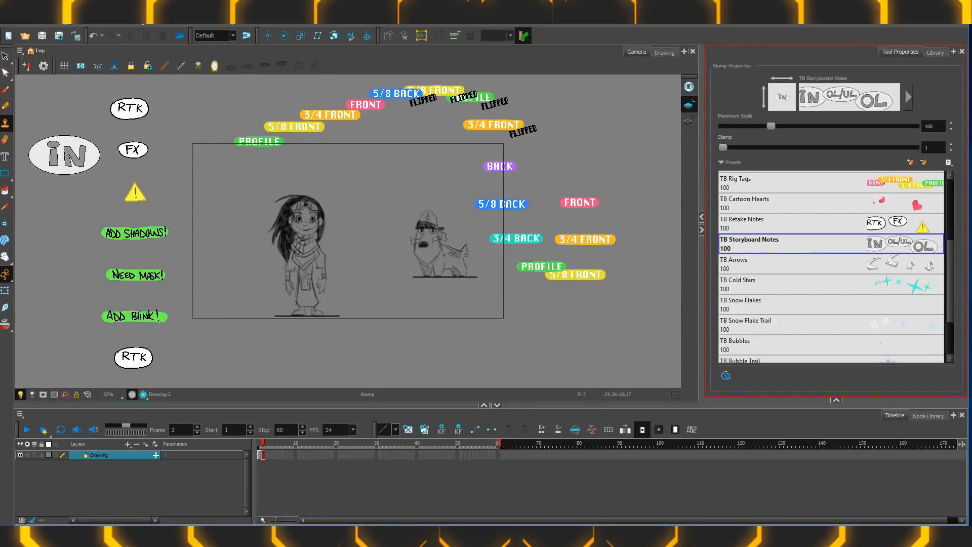
drag(63, 105, 75, 372)
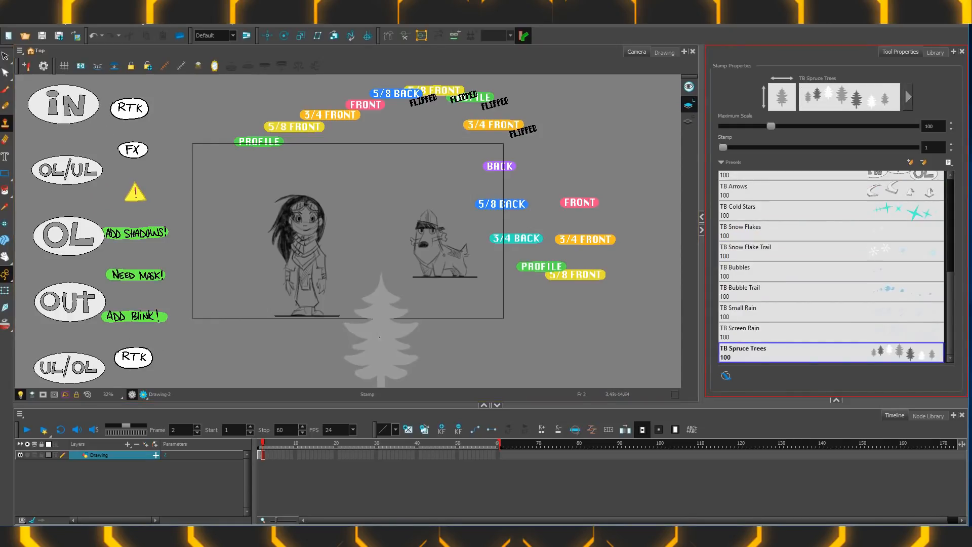
Step: Paint a row of TB Spruce Trees along the lower right of the drawing and a winding TB Bubble Trail over them
drag(367, 344, 663, 344)
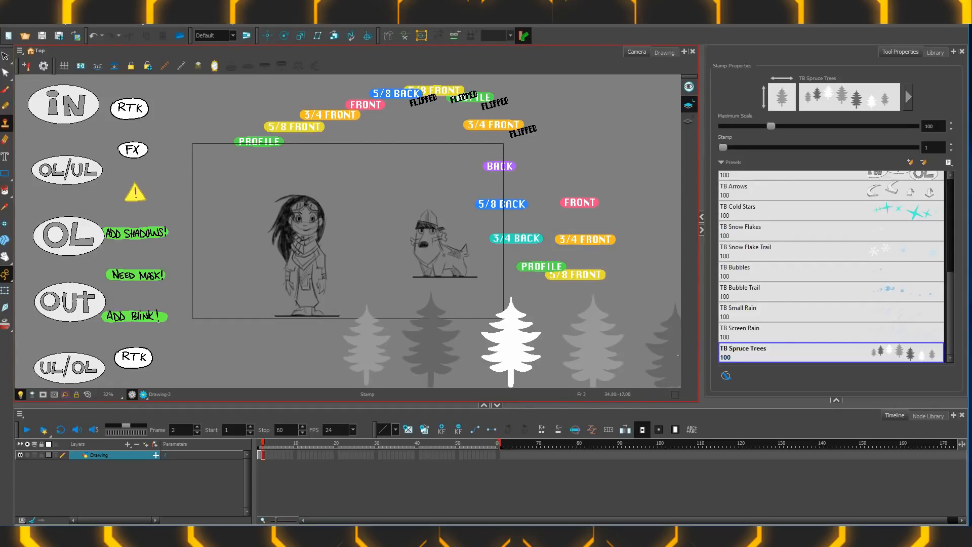
click(789, 299)
mouse_move(596, 285)
mouse_down()
mouse_move(454, 292)
mouse_move(309, 372)
mouse_up()
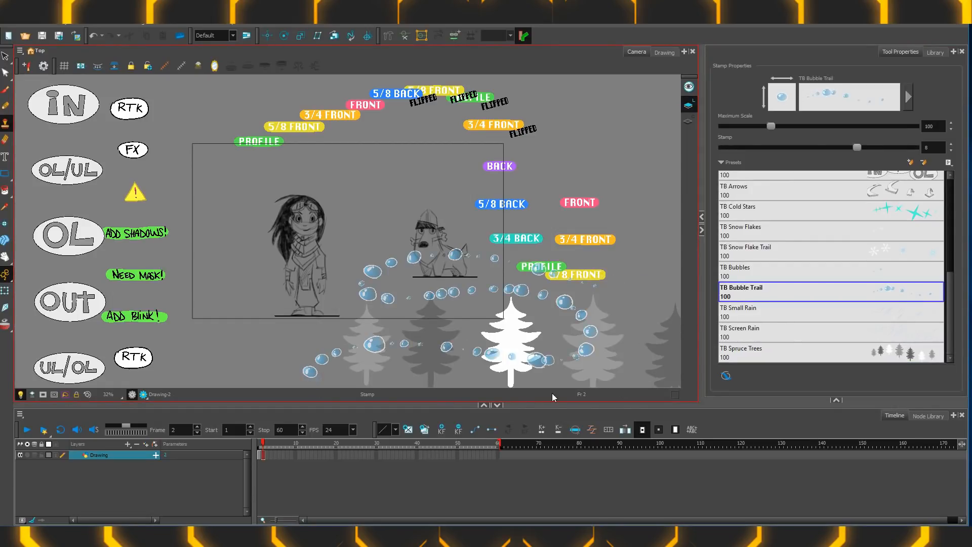
drag(948, 325, 947, 296)
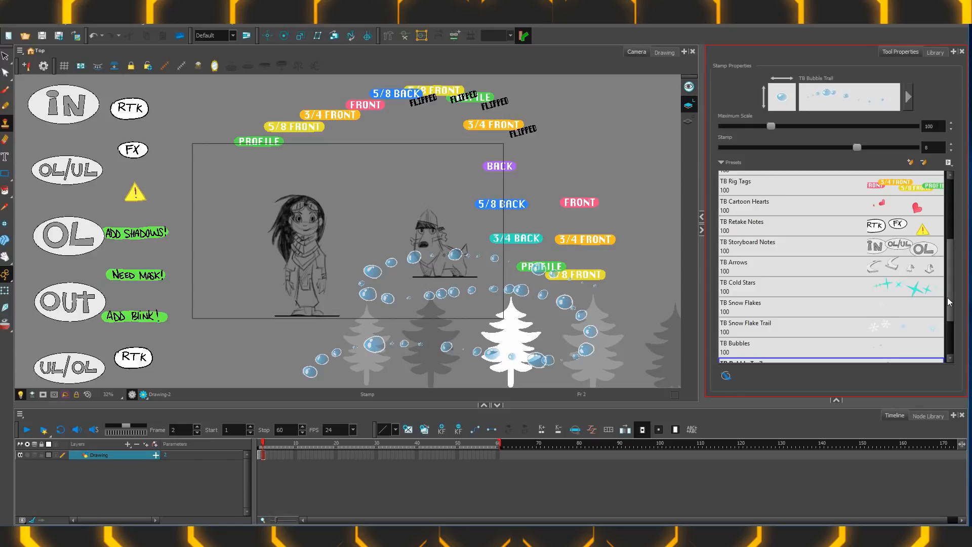
click(262, 454)
key(Delete)
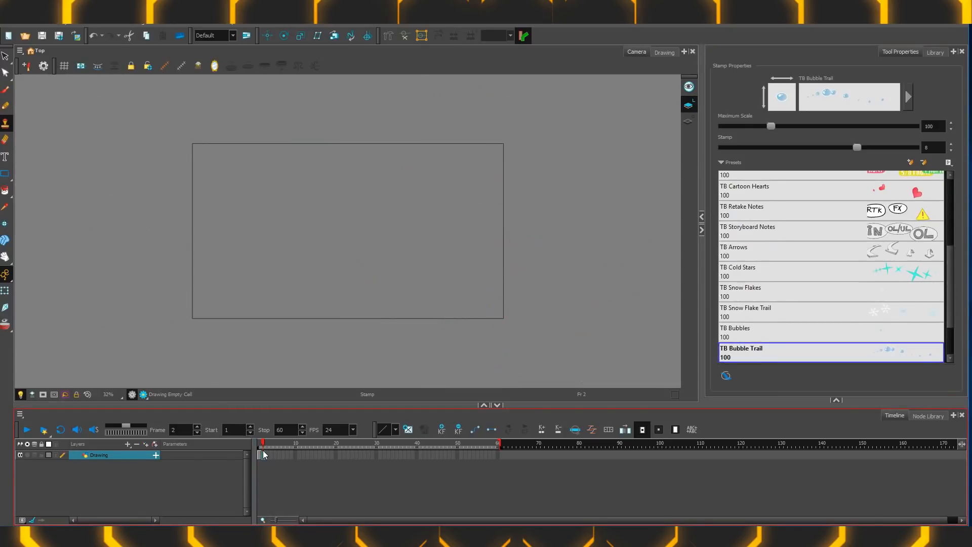
key(ctrl+z)
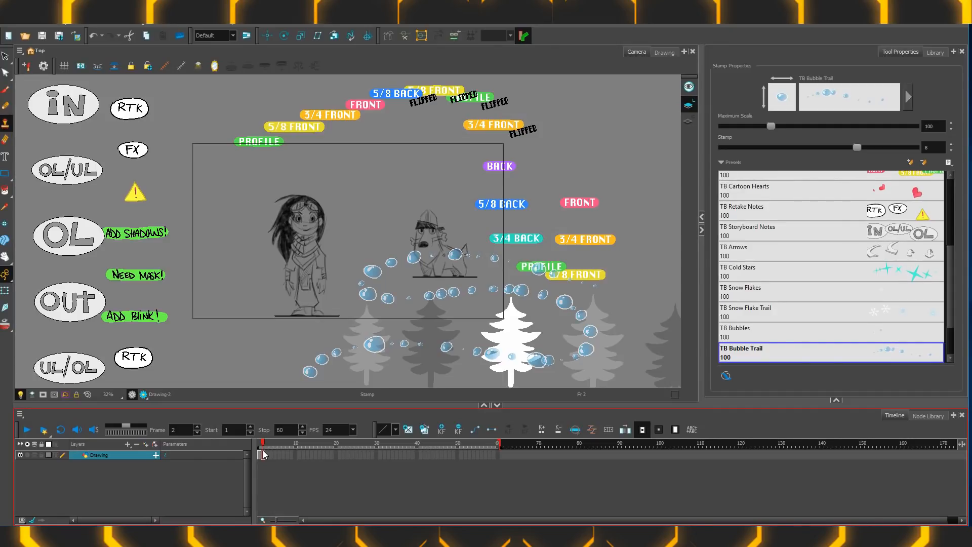
Step: Set the TB Retake Notes starting stamp to 4, place single ADD SHADOWS! notes across the upper canvas, and paint a looping trail of notes
drag(857, 148, 818, 147)
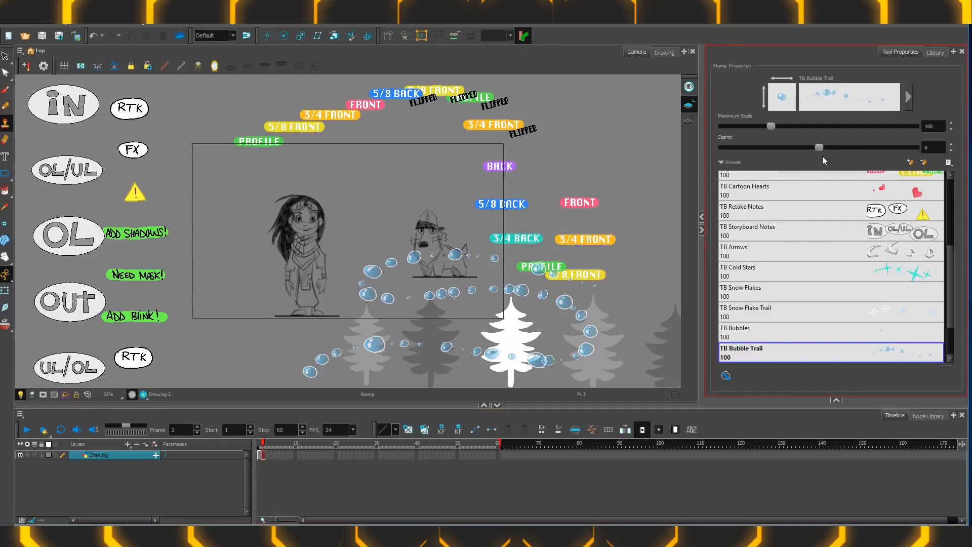
click(849, 213)
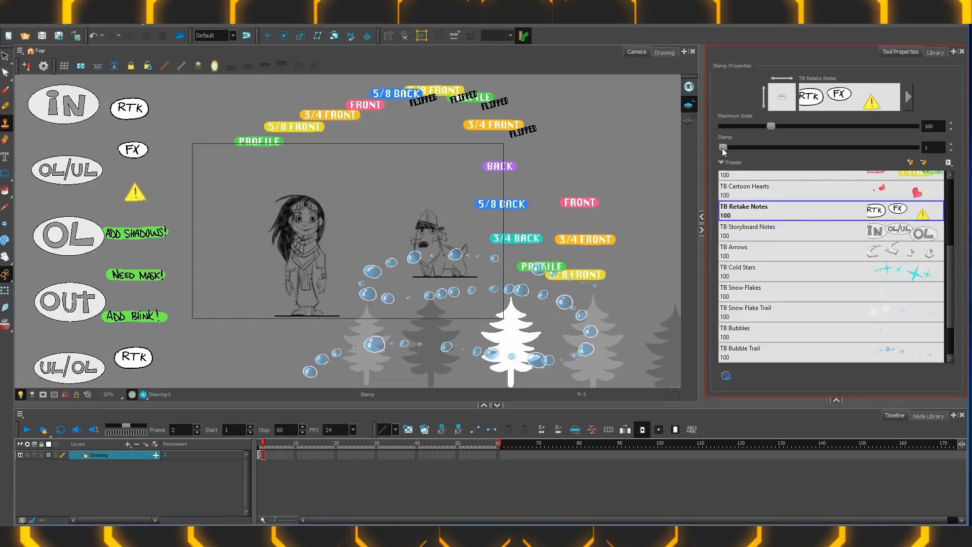
drag(722, 148, 834, 153)
click(622, 138)
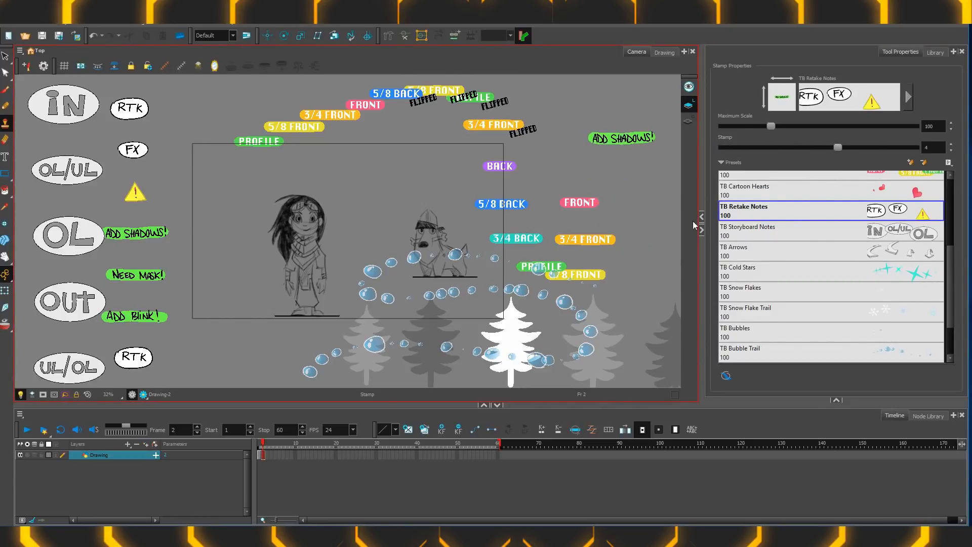
click(573, 99)
click(427, 151)
click(304, 155)
mouse_move(322, 155)
mouse_down()
mouse_move(308, 124)
mouse_move(193, 132)
mouse_up()
Step: Stamp a vertical column of ADD SHADOWS! notes inside the camera frame's left edge and paint a horizontal row of retake notes below the frame
click(222, 169)
click(219, 196)
click(220, 213)
click(219, 233)
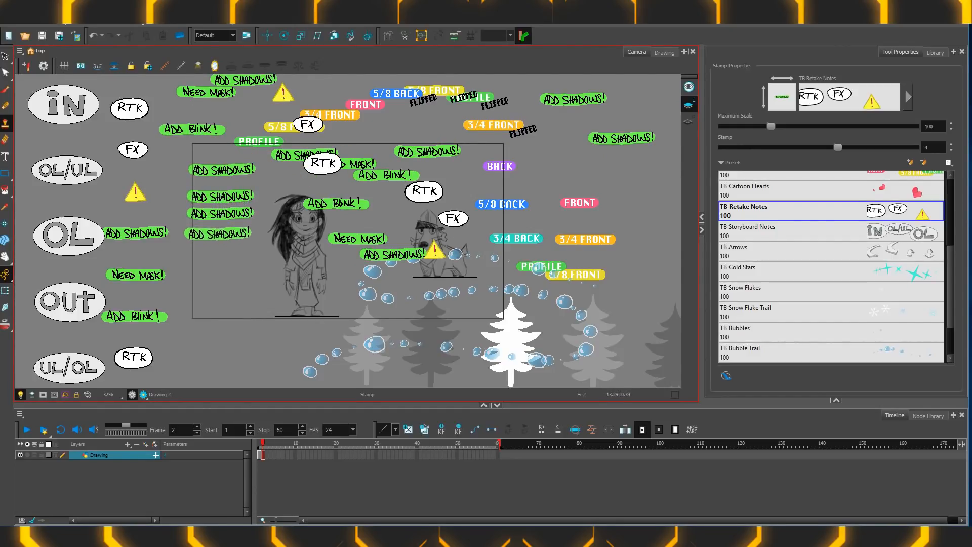
click(215, 249)
click(224, 273)
click(232, 293)
drag(229, 329, 555, 322)
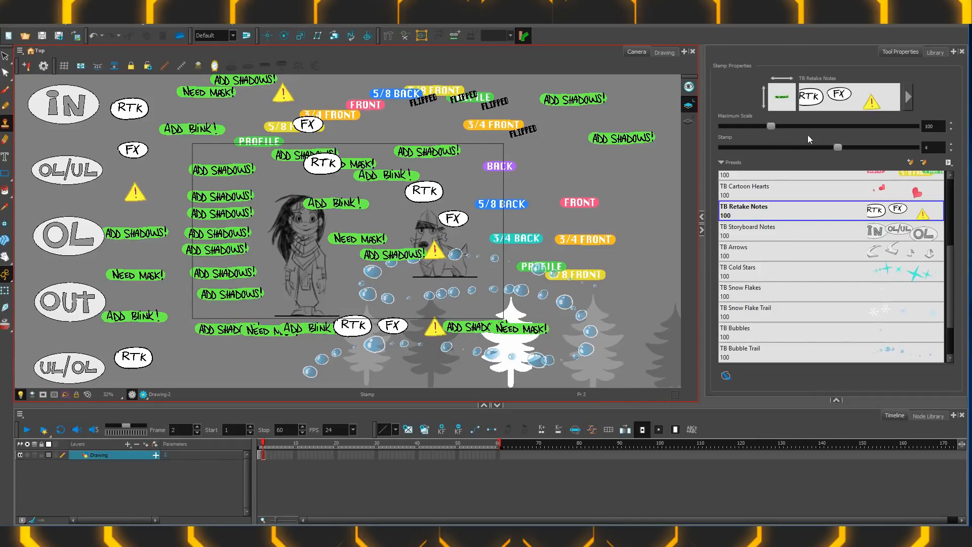
Step: Open the advanced stamp properties for TB Retake Notes and set the stamp cycle to Random
click(906, 99)
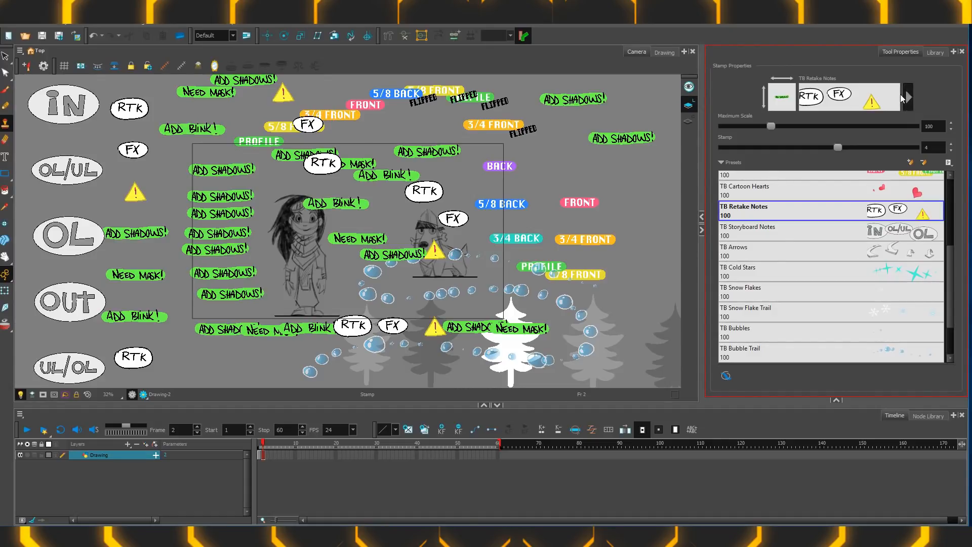
click(907, 97)
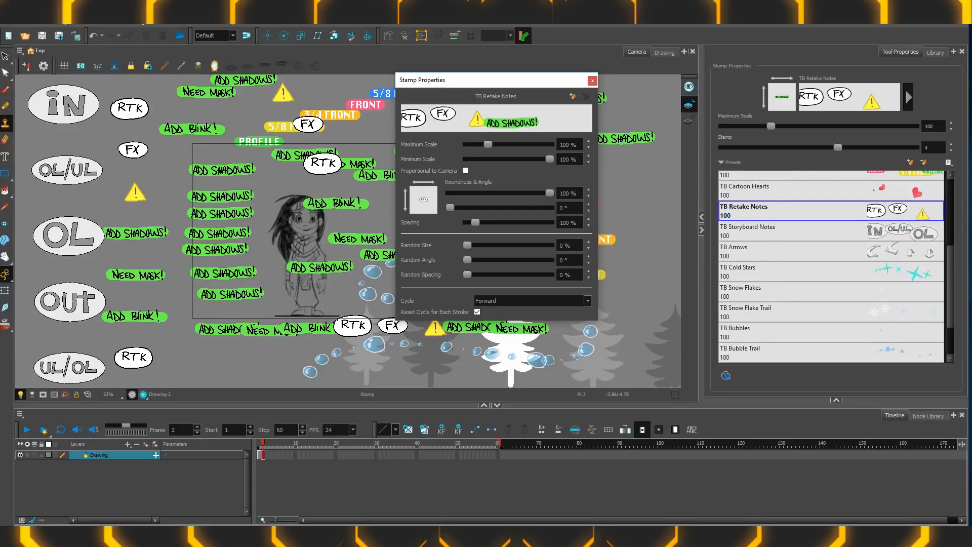
click(478, 300)
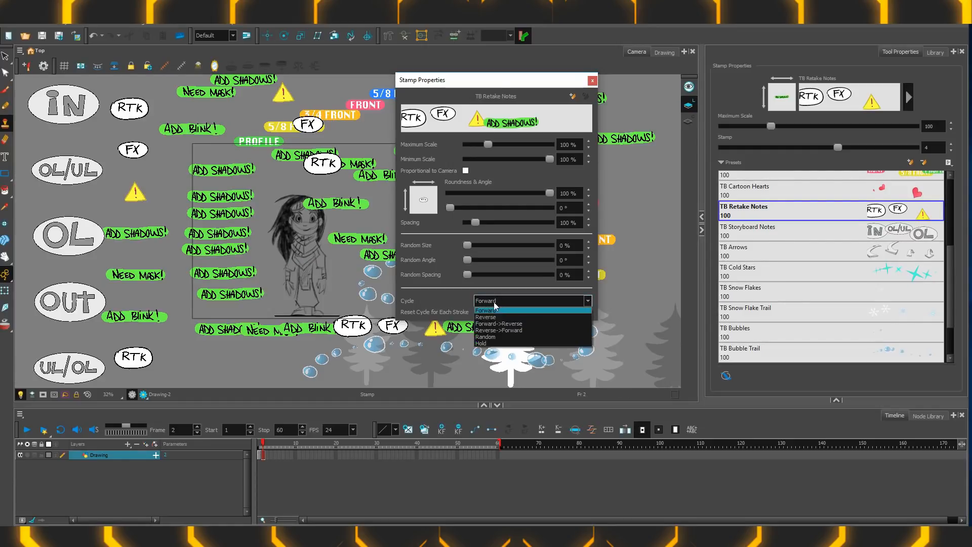
click(481, 337)
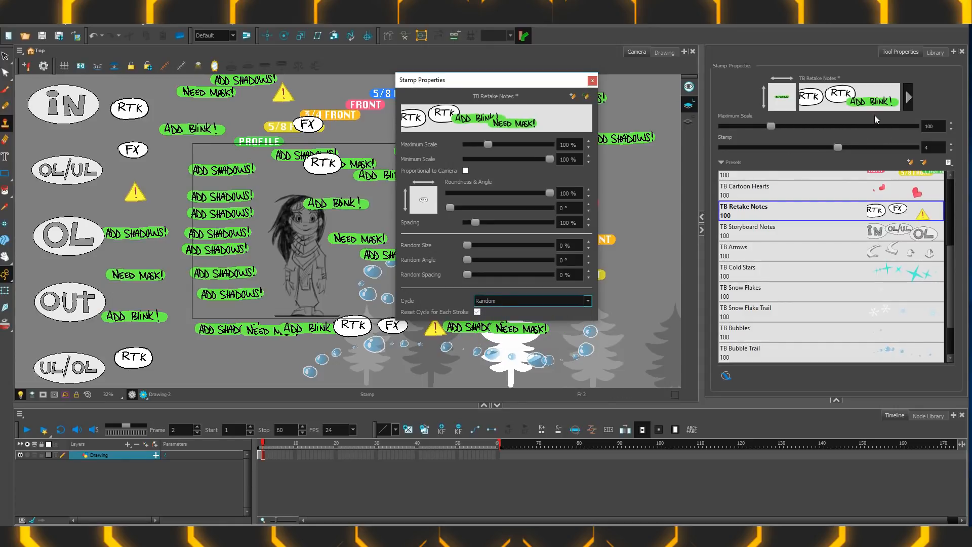
Step: Switch the active stamp to the TB Paw Prints preset, keeping its stamp properties open
scroll(903, 240, up, 3)
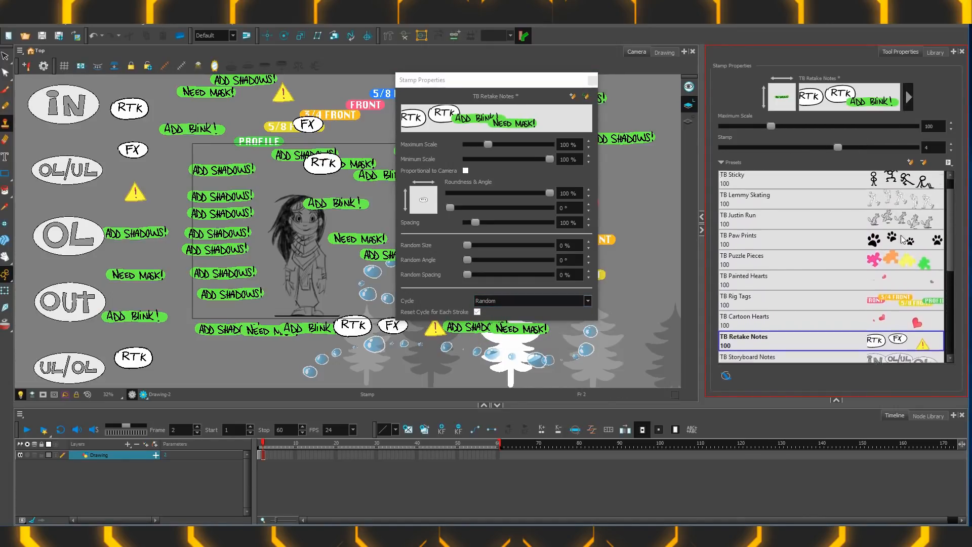
click(904, 239)
scroll(903, 239, up, 1)
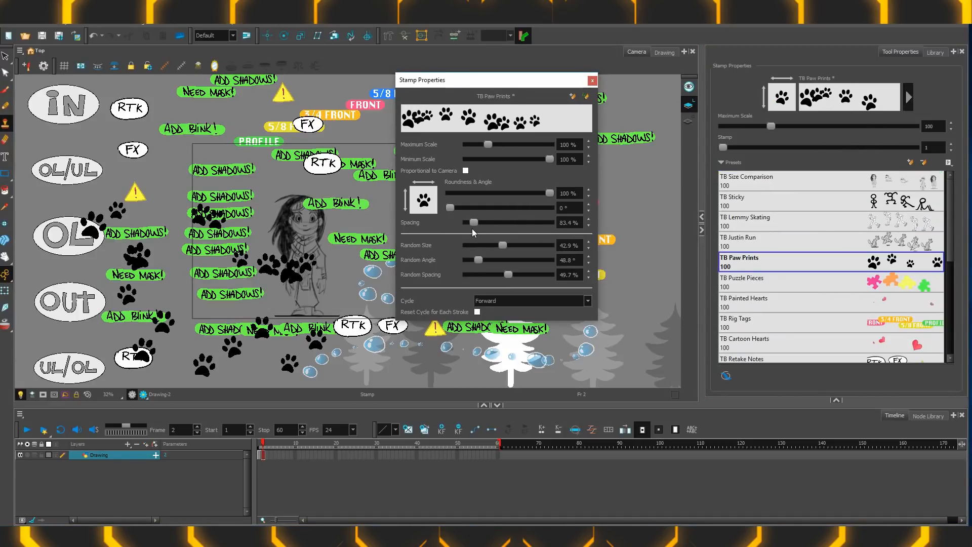
Step: Set the TB Paw Prints spacing to 5 % and paint a dense looping trail over the left half of the canvas
drag(473, 232, 466, 231)
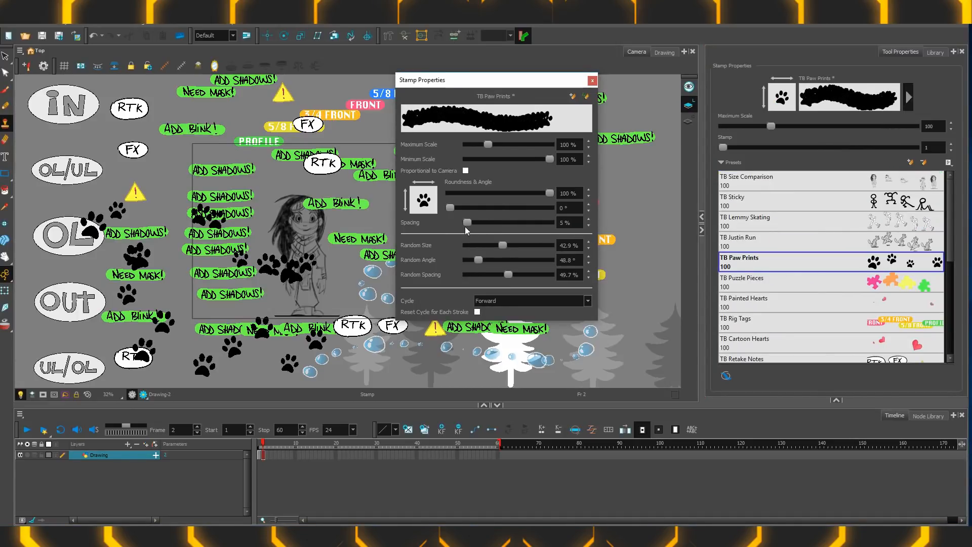
mouse_move(177, 99)
mouse_down()
mouse_move(161, 148)
mouse_move(220, 291)
mouse_move(133, 279)
mouse_move(55, 203)
mouse_move(108, 296)
mouse_up()
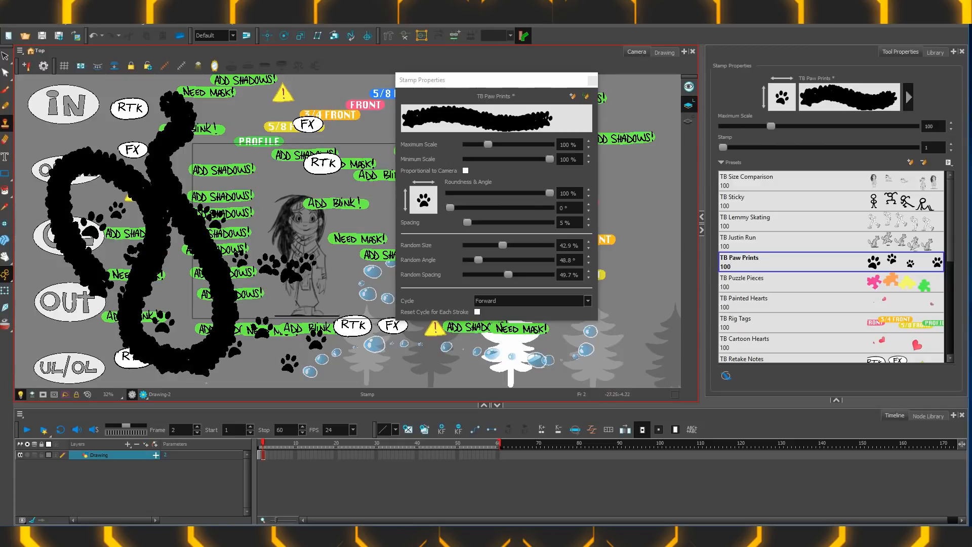
Step: Paint a zigzag of TB Puzzle Pieces stamps down the canvas's right side and close the stamp properties
click(796, 282)
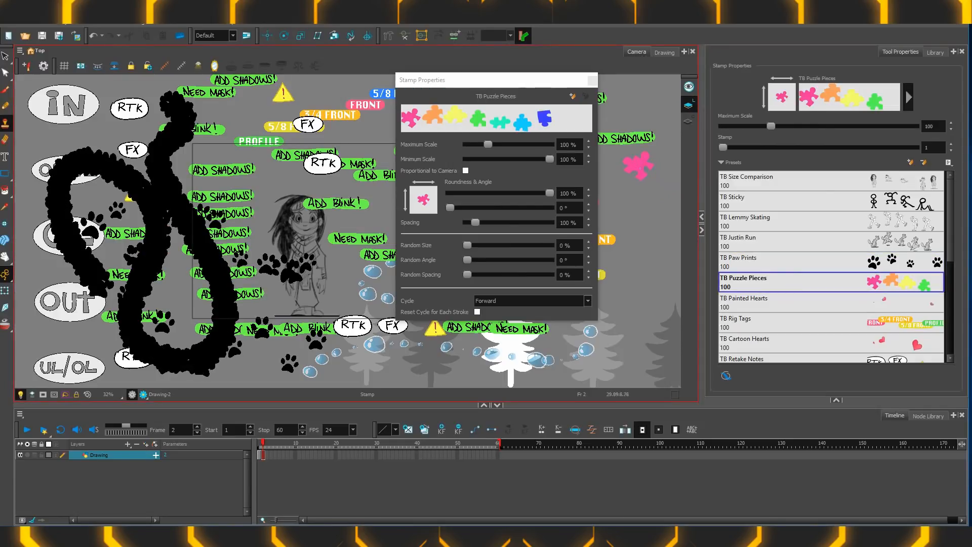
drag(639, 166, 608, 199)
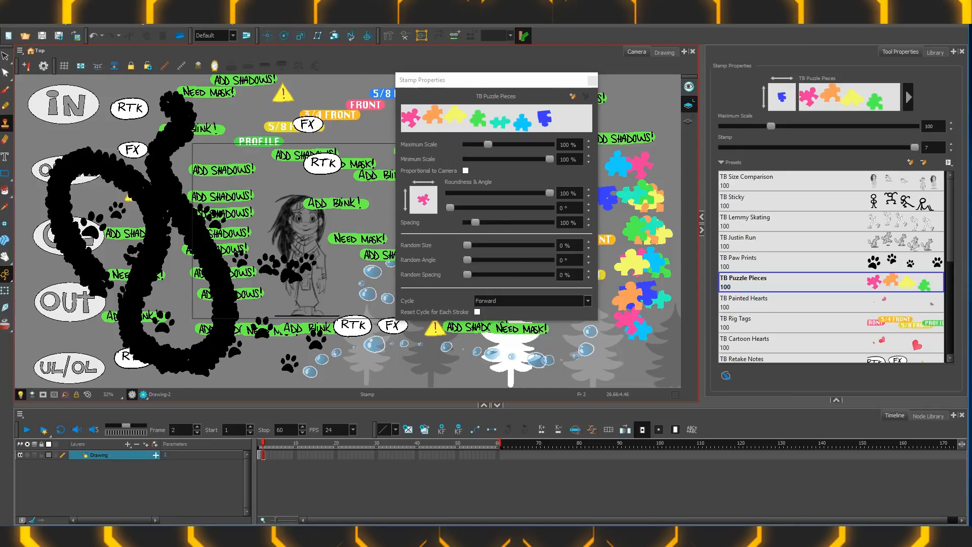
click(591, 81)
Step: Go to empty frame 3 and show the advanced onion skin
key(.)
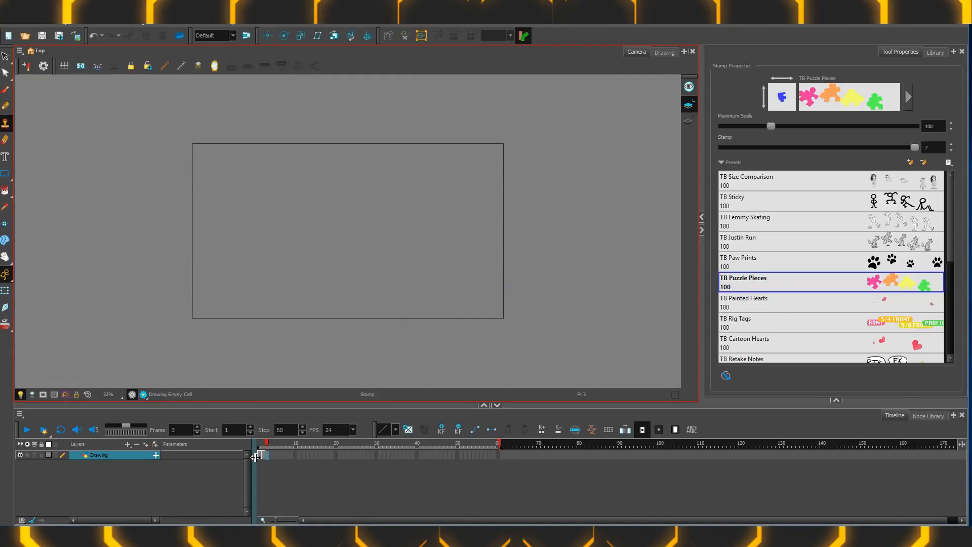
click(7, 333)
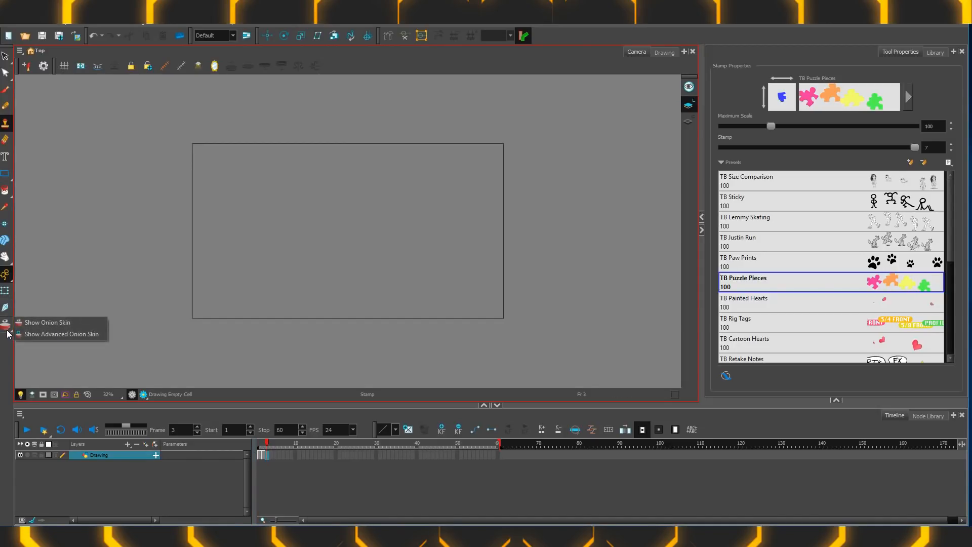
click(55, 334)
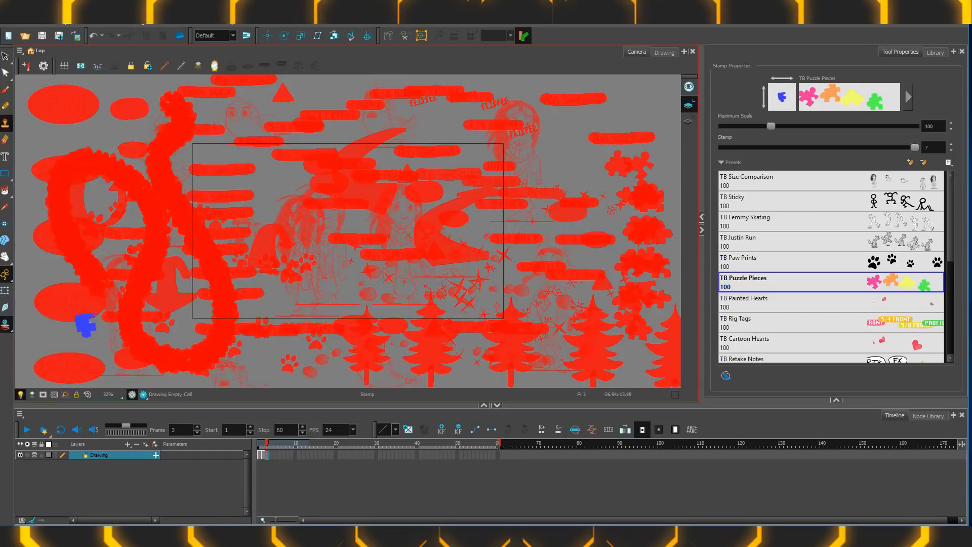
Step: Compare the regular and advanced onion skin around frame 4, scrubbing the playhead to frame 21 with the advanced mode
click(271, 445)
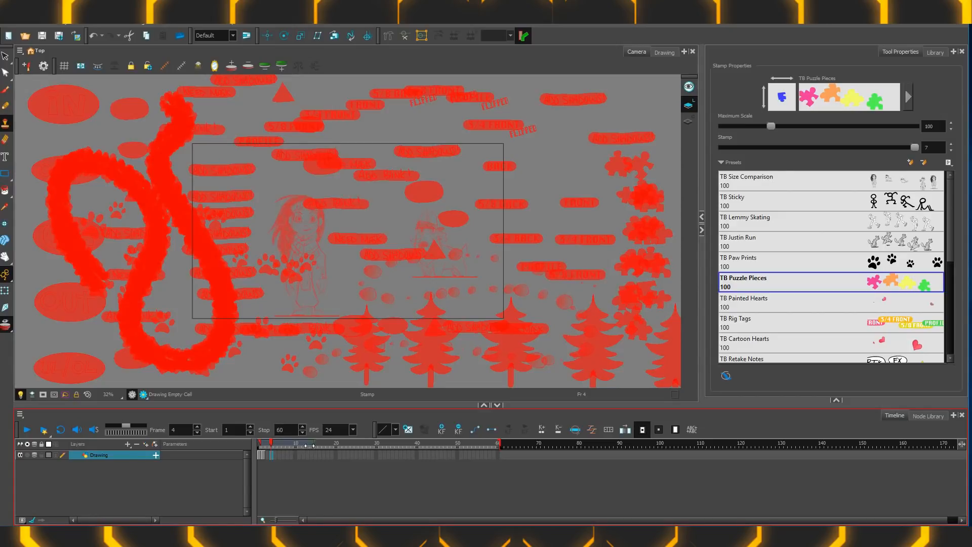
key(.)
click(271, 448)
drag(11, 327, 32, 334)
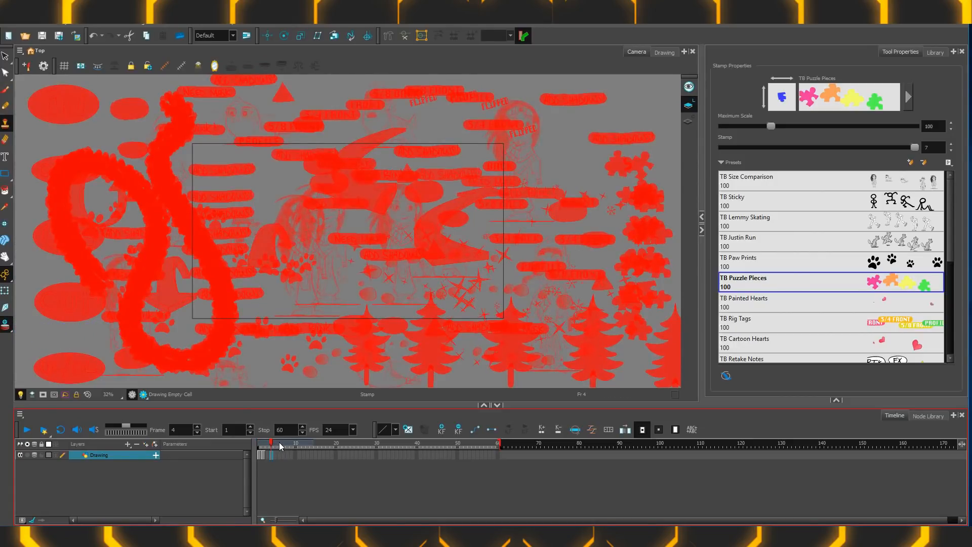
drag(279, 443, 337, 446)
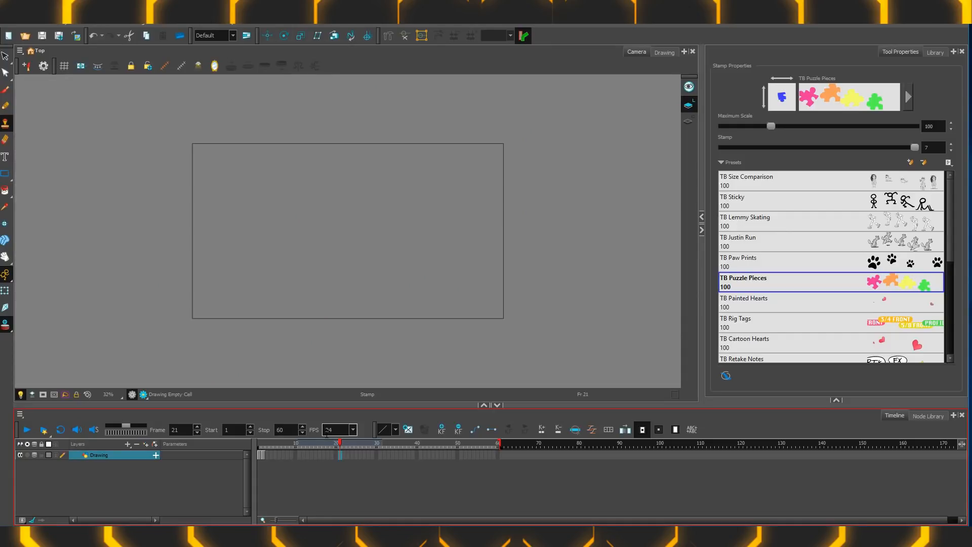
Step: Activate the Brush tool with the Brush 1 preset, keep the advanced onion skin shown, and move the playhead to frame 23
right_click(7, 326)
click(3, 329)
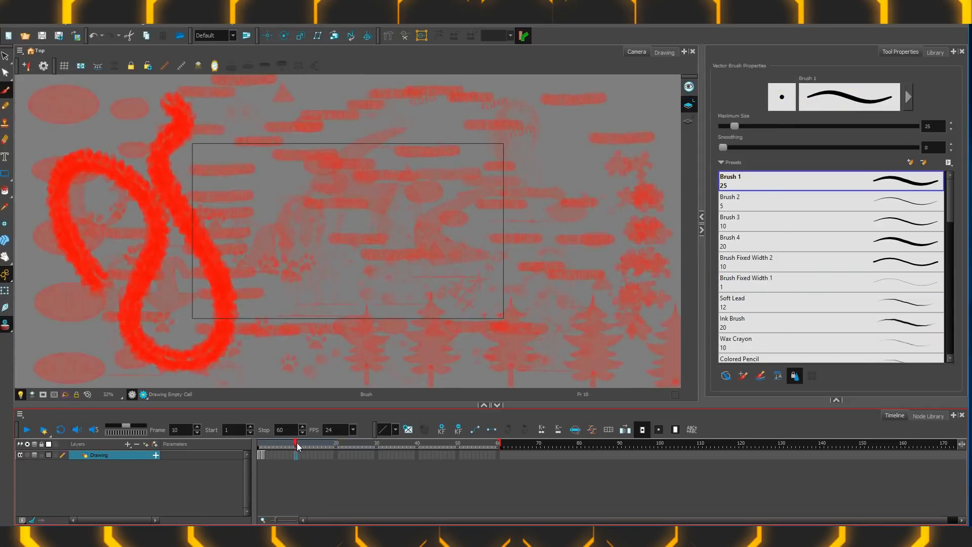
drag(296, 444, 348, 446)
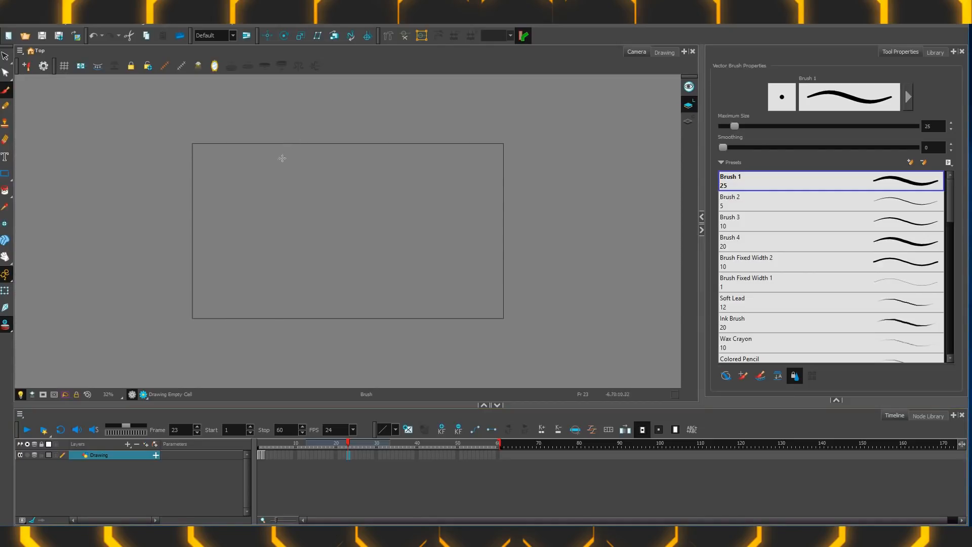
Step: Open the Onion Skin view as a floating window and place it over the lower right part of the canvas
click(201, 24)
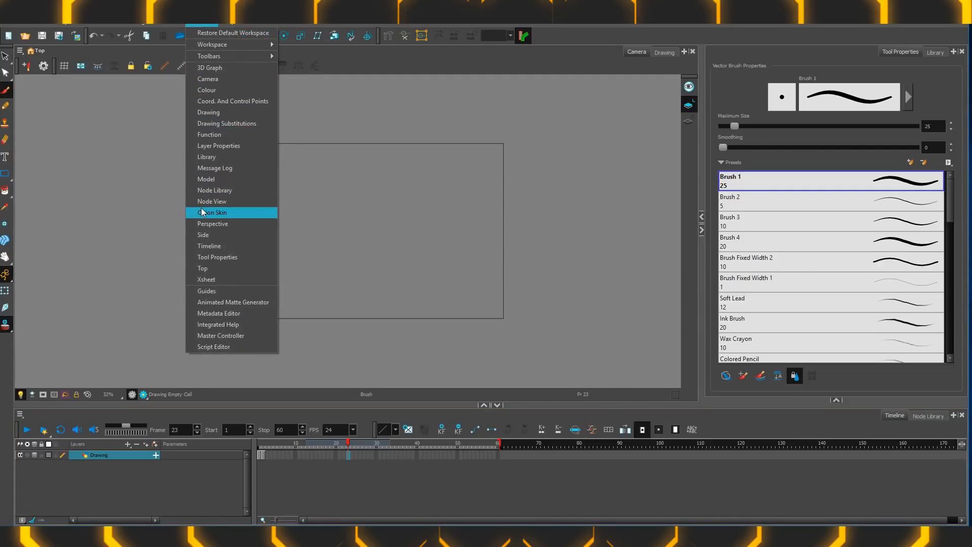
click(252, 212)
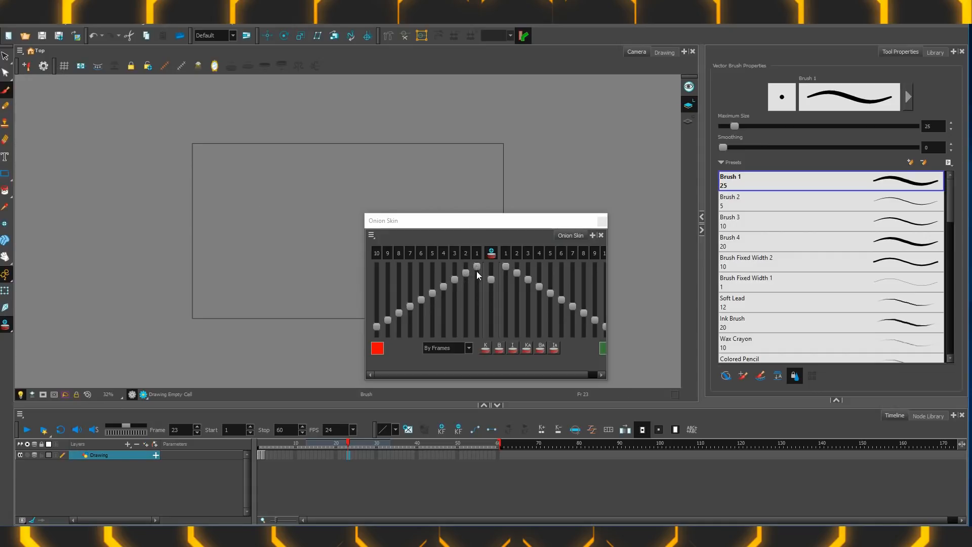
drag(466, 224, 519, 197)
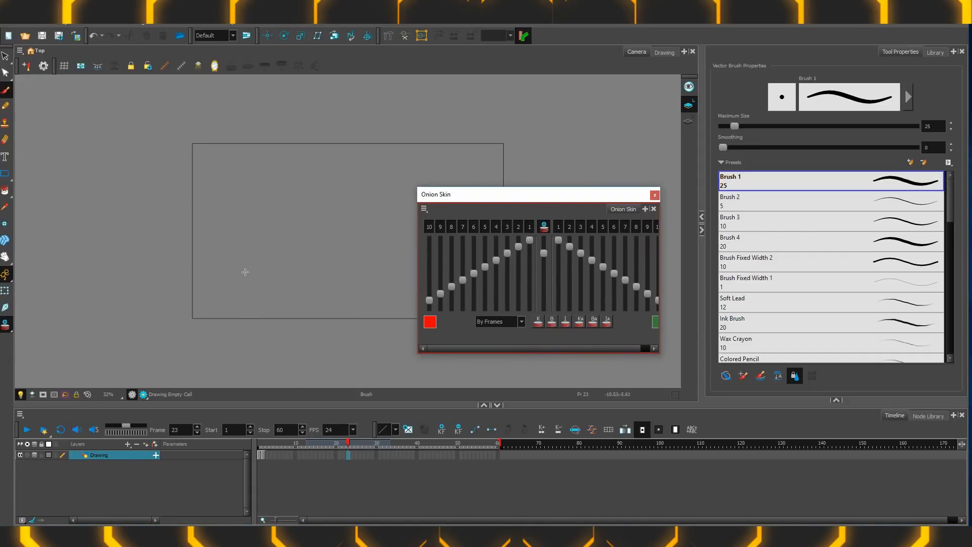
Step: Draw a circle at the camera frame's upper-left corner on frame 23 and clear the extended exposure of the preceding drawing before it
drag(186, 167, 219, 162)
key(period)
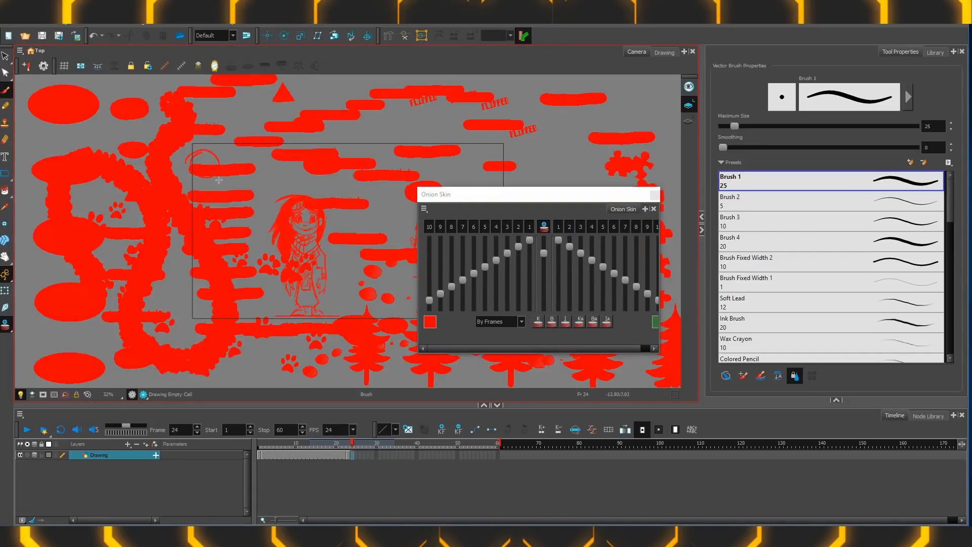
drag(344, 454, 266, 447)
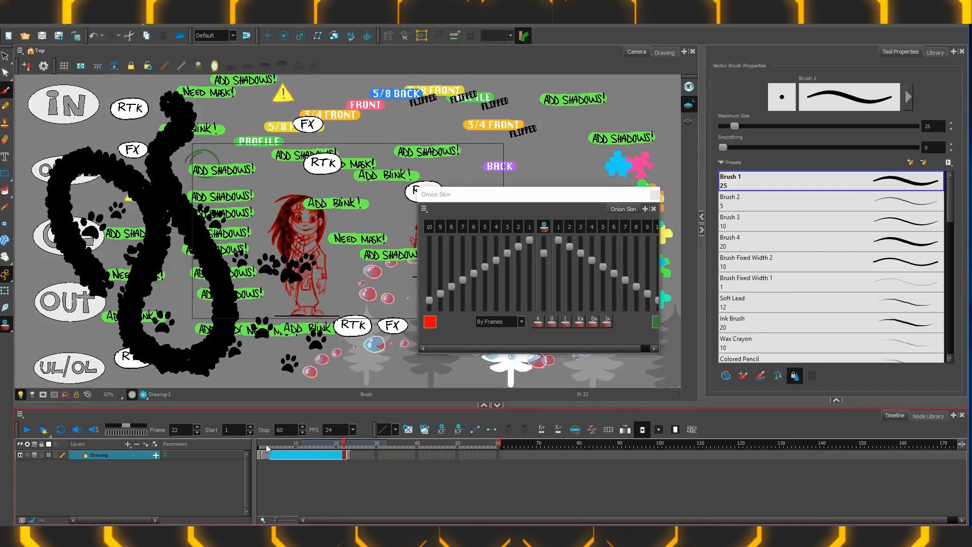
key(Delete)
click(348, 458)
Step: Draw a bouncing ball on frames 24 to 31, stretched while falling, squashed at the bottom and rounded again at the upper right
key(period)
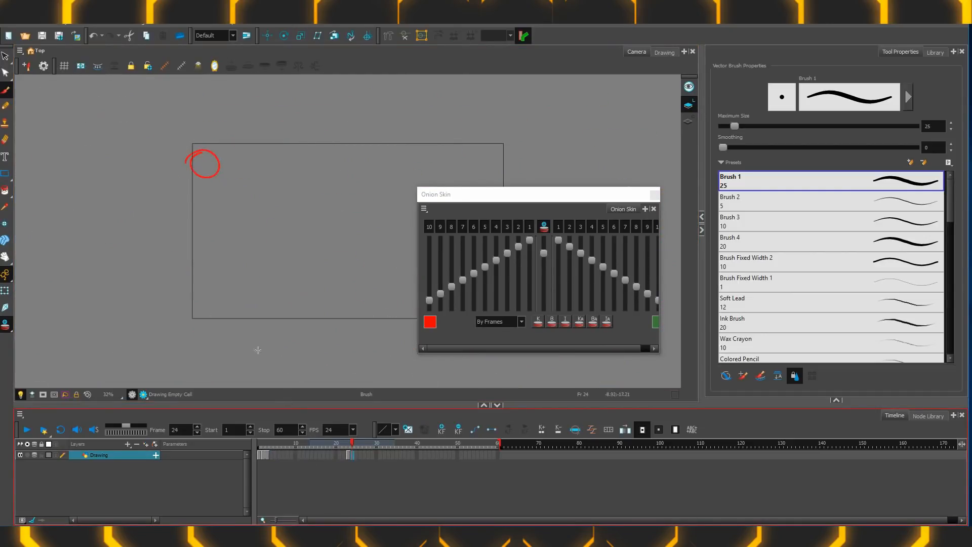
drag(216, 171, 221, 168)
key(period)
drag(249, 213, 255, 207)
key(period)
drag(286, 256, 291, 253)
key(period)
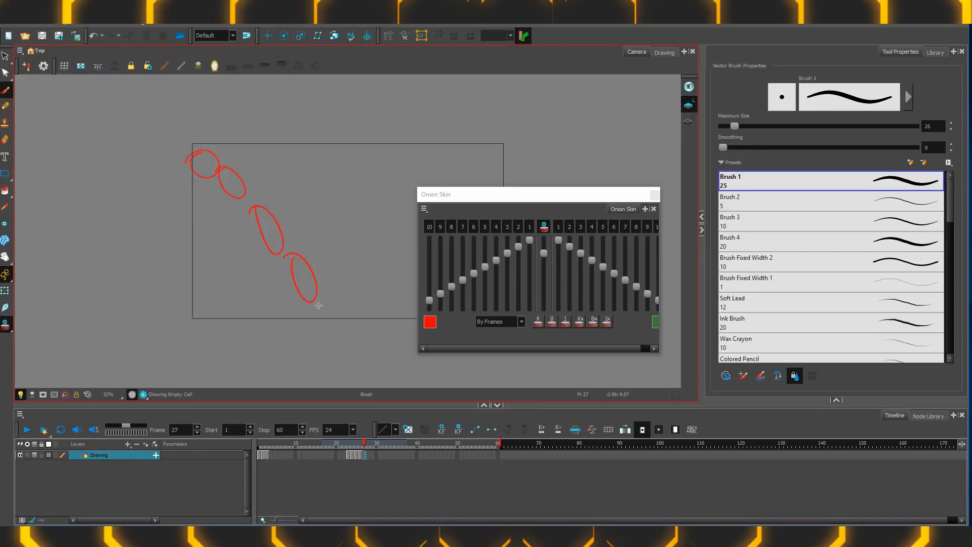
key(period)
drag(313, 298, 363, 250)
key(period)
mouse_move(416, 167)
mouse_down()
mouse_move(405, 166)
mouse_move(421, 155)
mouse_up()
key(period)
mouse_move(457, 148)
mouse_down()
mouse_move(450, 160)
mouse_move(460, 143)
mouse_up()
Step: Step back through the ball drawings to frame 27 to examine the onion skin of its previous and next frames
key(comma)
key(comma)
key(comma)
key(comma)
key(period)
key(comma)
key(comma)
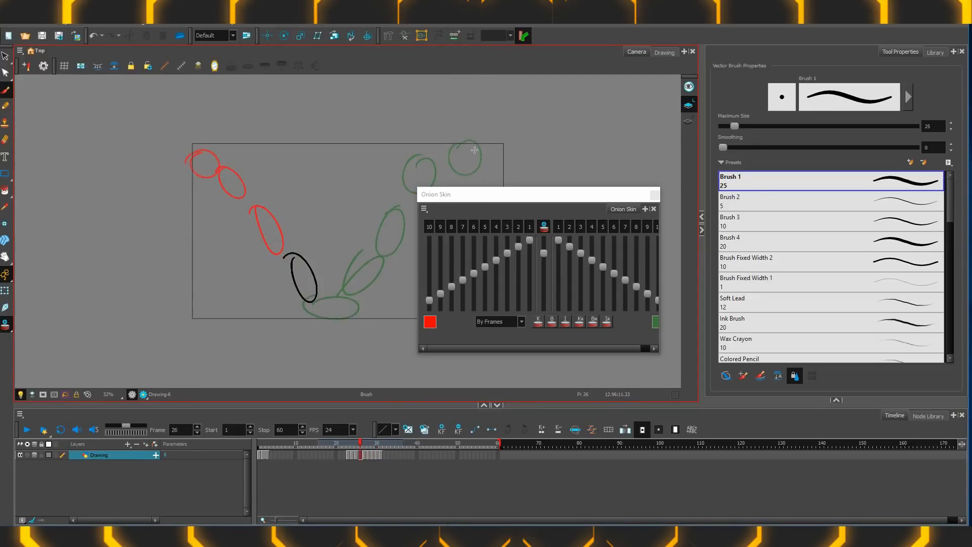
key(period)
Step: Adjust the linked onion skin opacity levels, lowering the nearest next frames and reshaping the previous frames into an even slope
drag(530, 239, 591, 247)
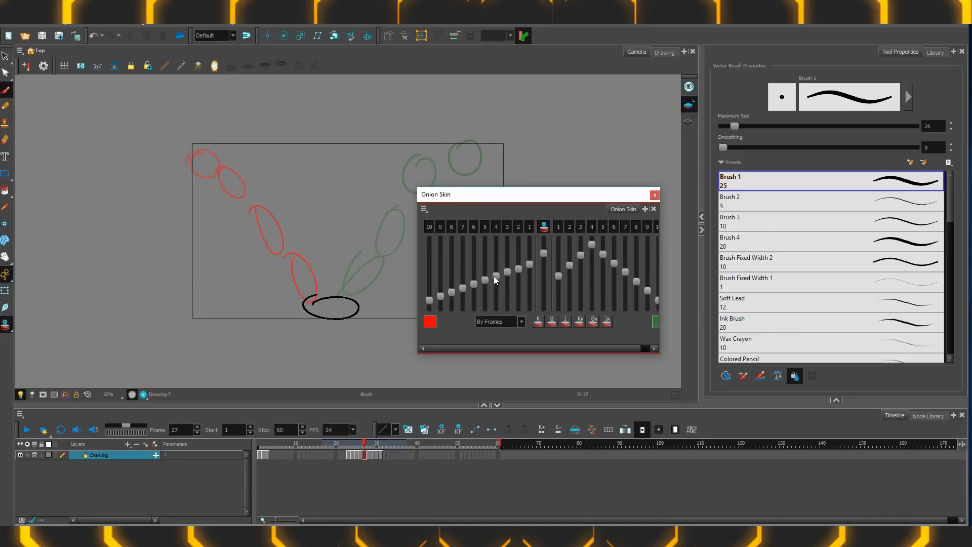
drag(496, 276, 512, 256)
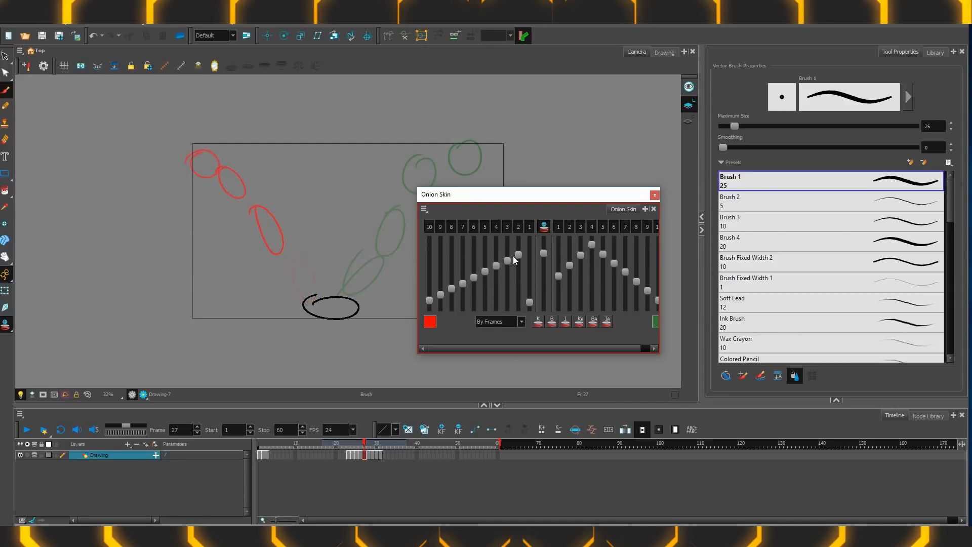
drag(529, 301, 512, 258)
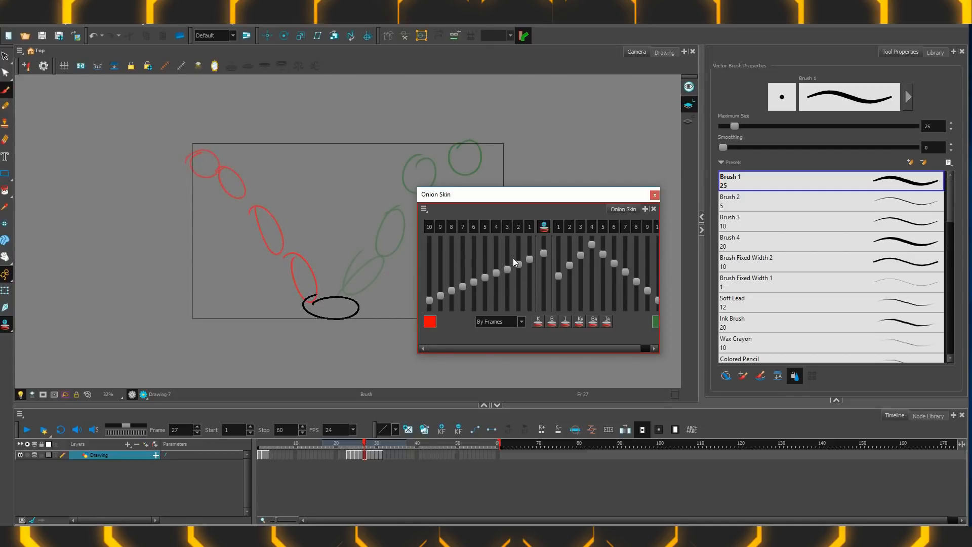
Step: Switch the onion skin display to By Drawings and back to By Frames
click(506, 320)
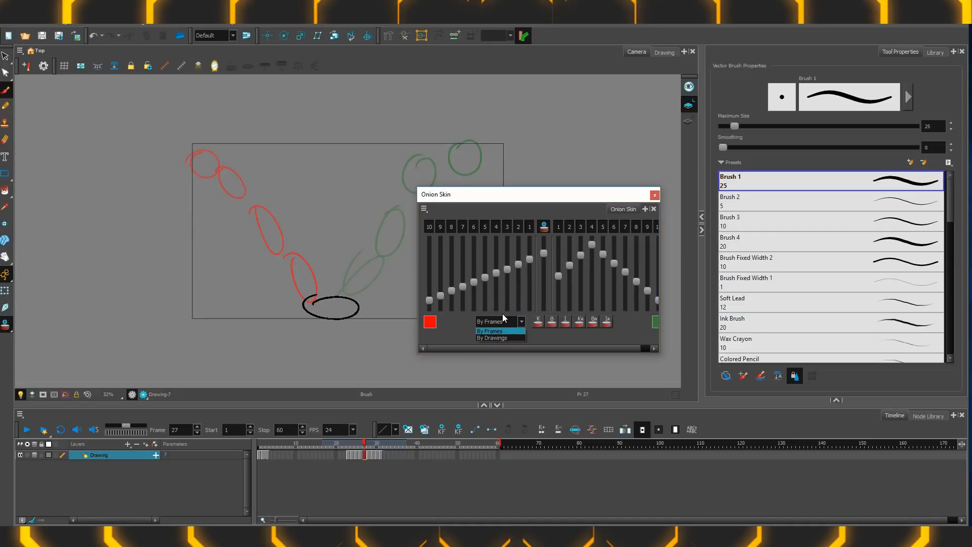
click(493, 334)
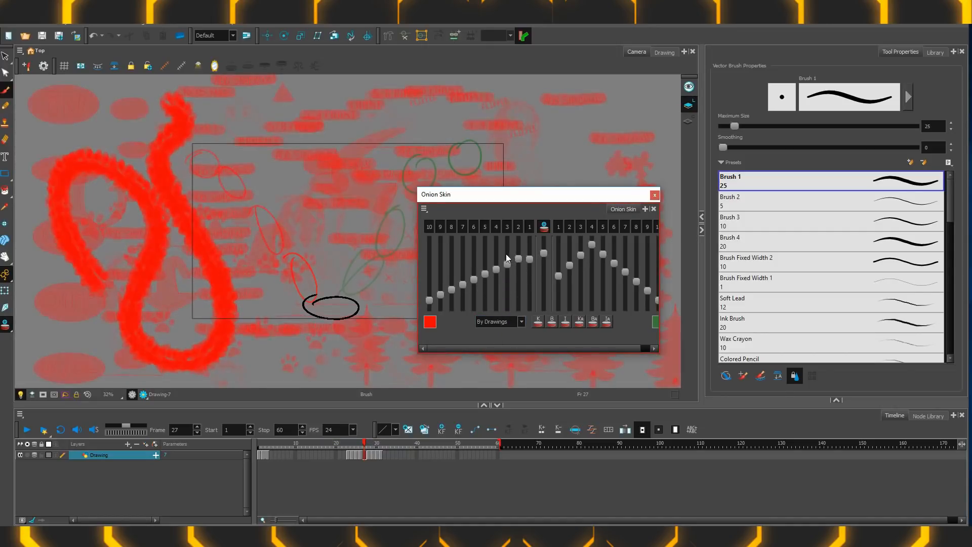
click(496, 322)
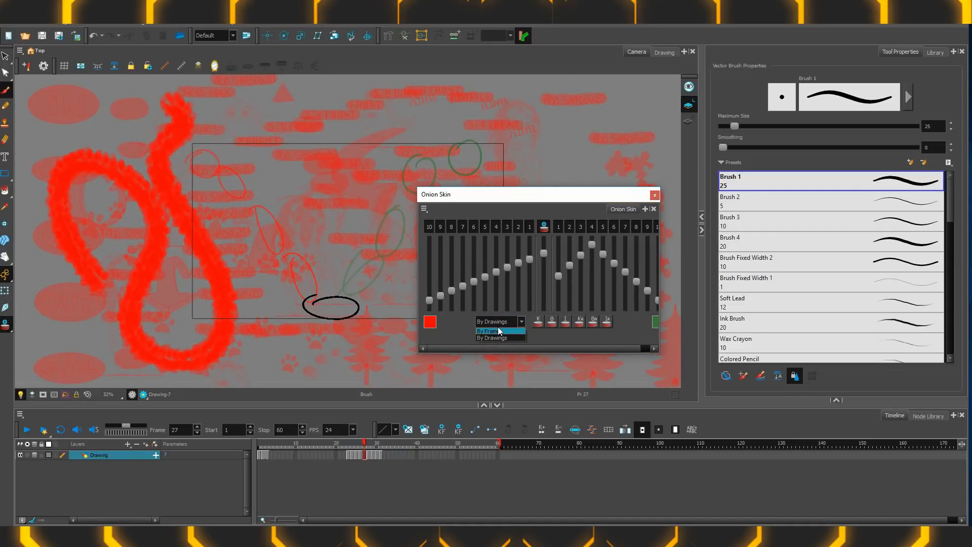
click(498, 330)
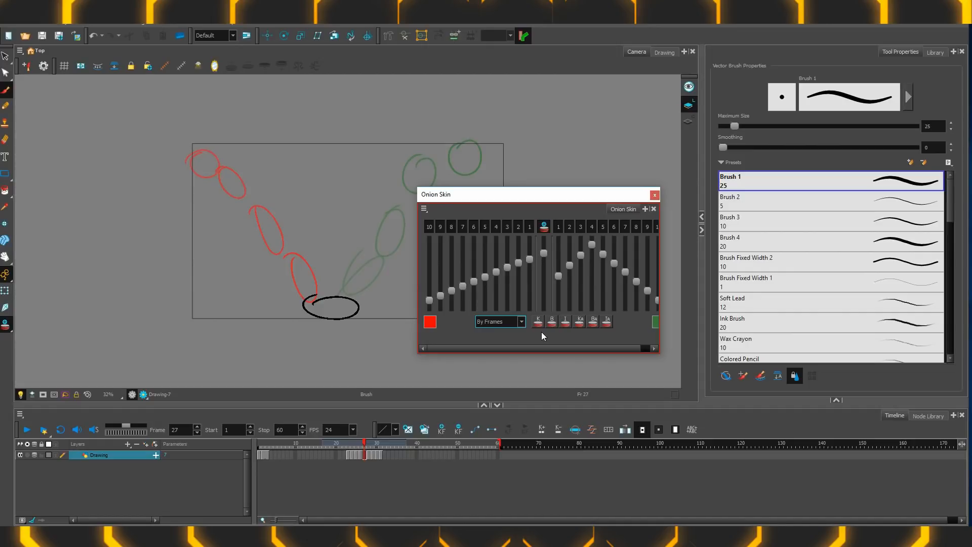
Step: Review the Onion Skin view options and widen the window to show all ten previous and ten next frame sliders
click(424, 209)
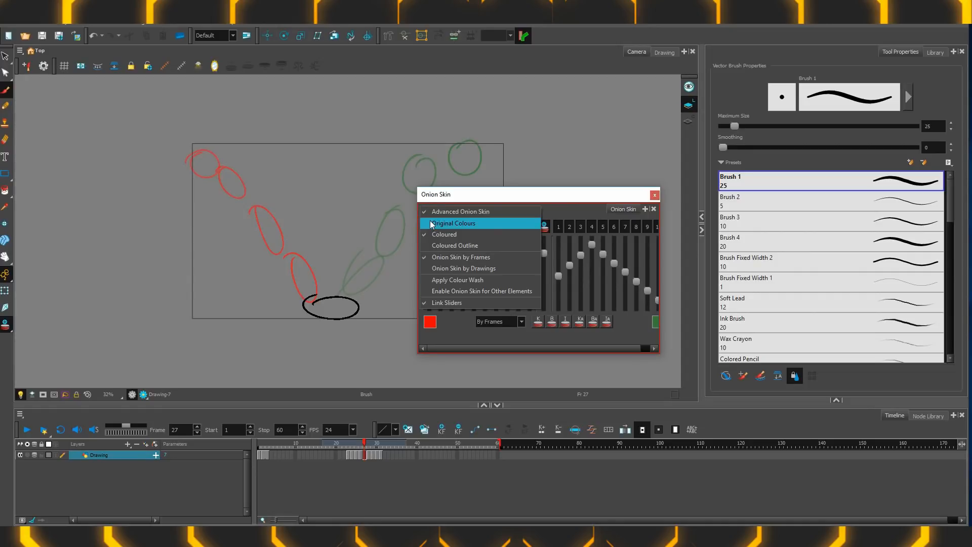
click(460, 199)
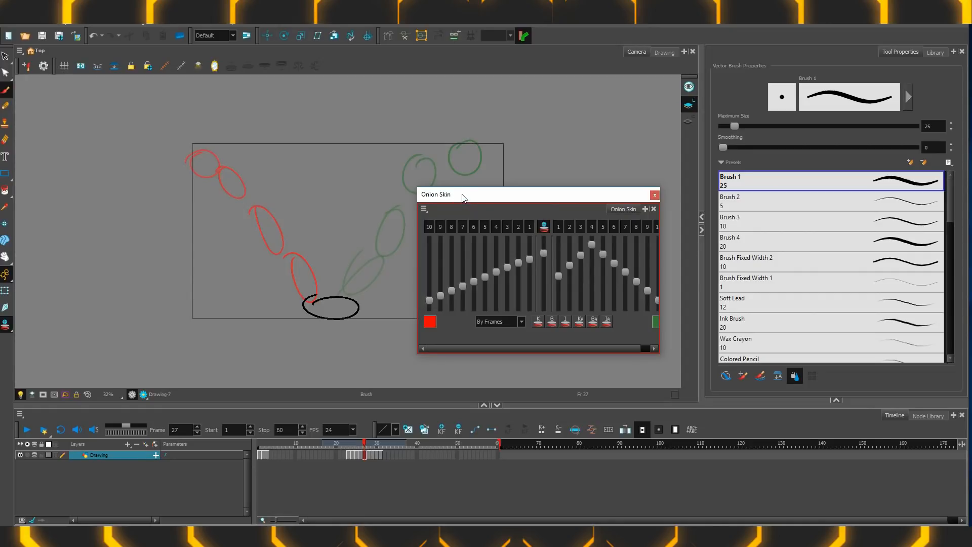
drag(418, 308, 344, 303)
Step: Toggle individual previous frames in the onion skin, leaving previous frames 3, 4 and 5 disabled
click(435, 228)
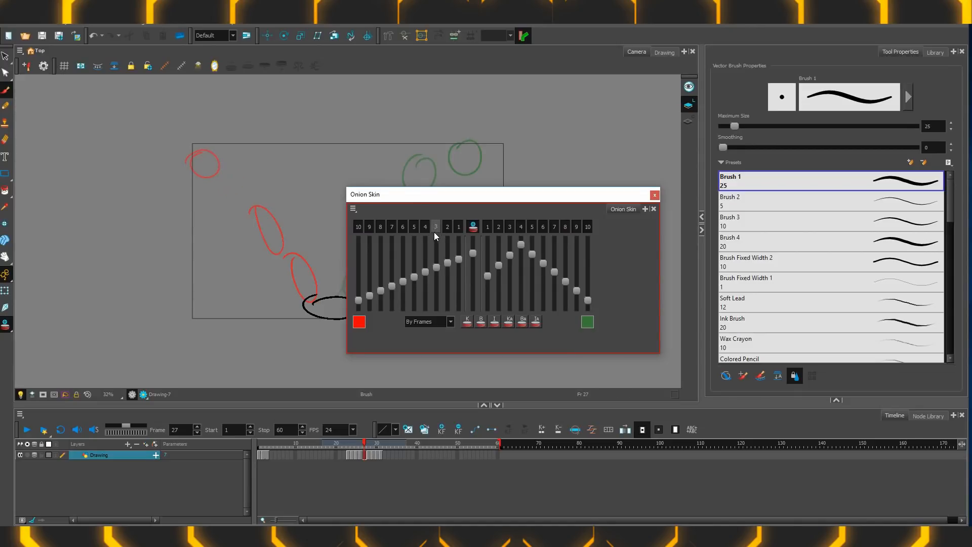
click(431, 227)
click(435, 226)
click(424, 226)
click(424, 228)
click(424, 226)
Step: Reshape the onion skin opacity curves, peaking at previous frame 5 and holding next frames 1 to 7 at an even high level
mouse_move(426, 269)
mouse_down()
mouse_move(423, 238)
mouse_move(436, 256)
mouse_up()
drag(509, 296, 542, 246)
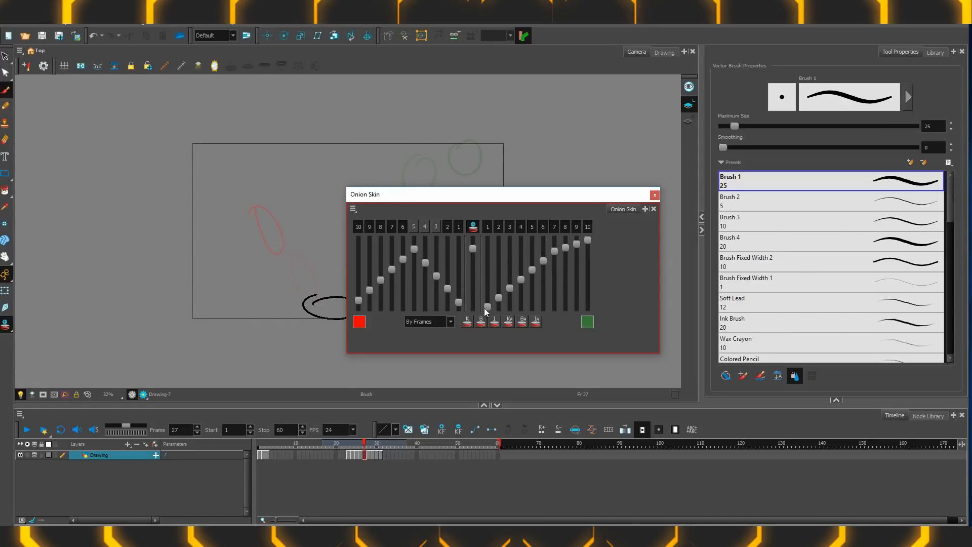
drag(484, 307, 488, 250)
drag(587, 240, 549, 247)
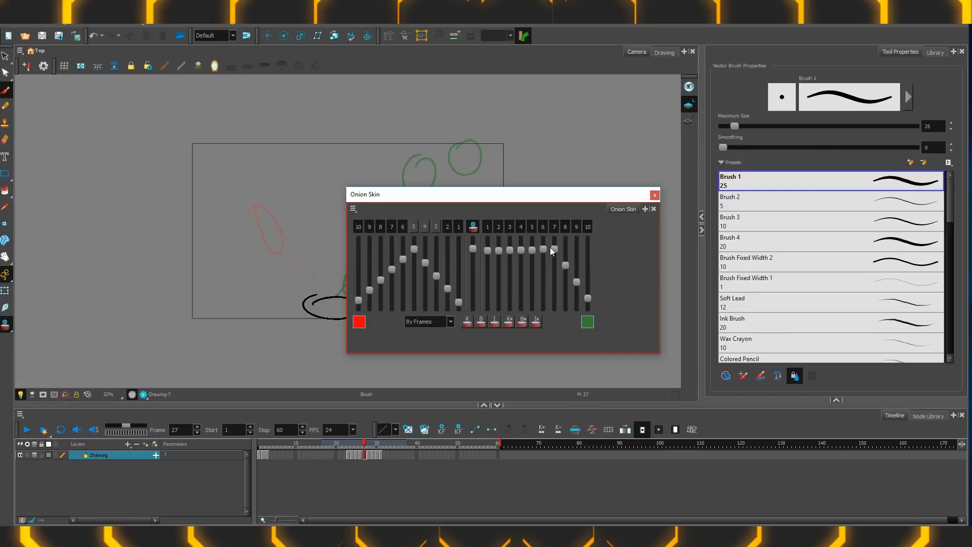
Step: Disable Link Sliders and vary the onion skin opacity of single frames independently, lowering next frames 3 and 6
click(354, 209)
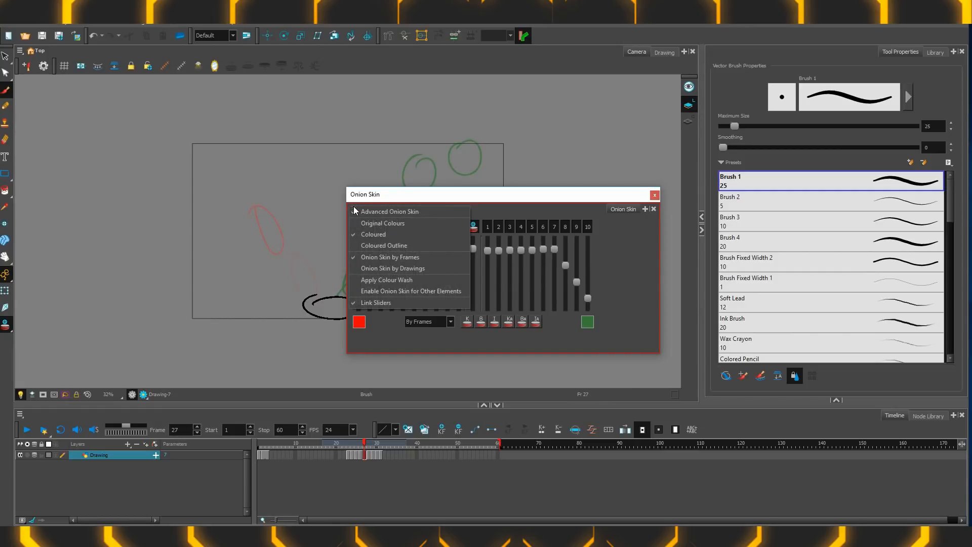
click(362, 303)
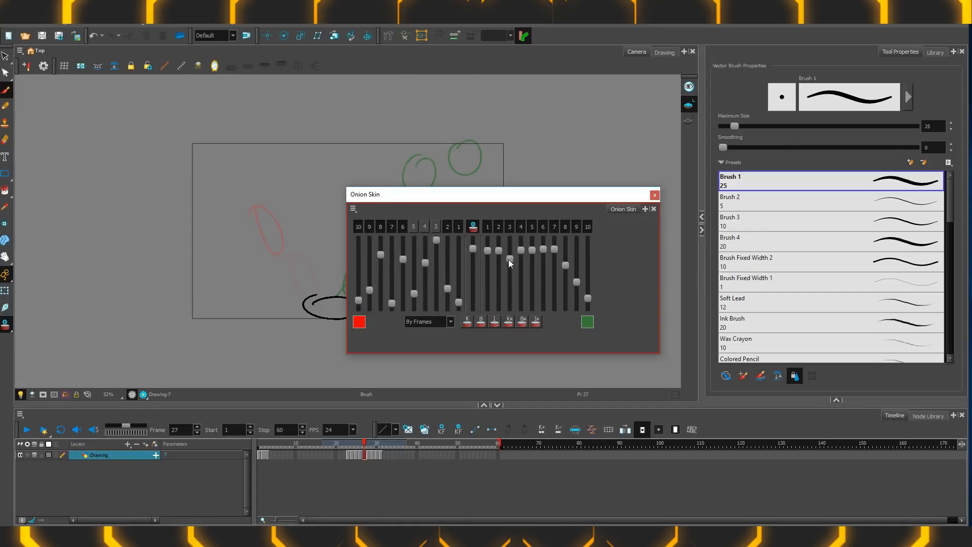
drag(508, 259, 510, 295)
drag(543, 250, 542, 294)
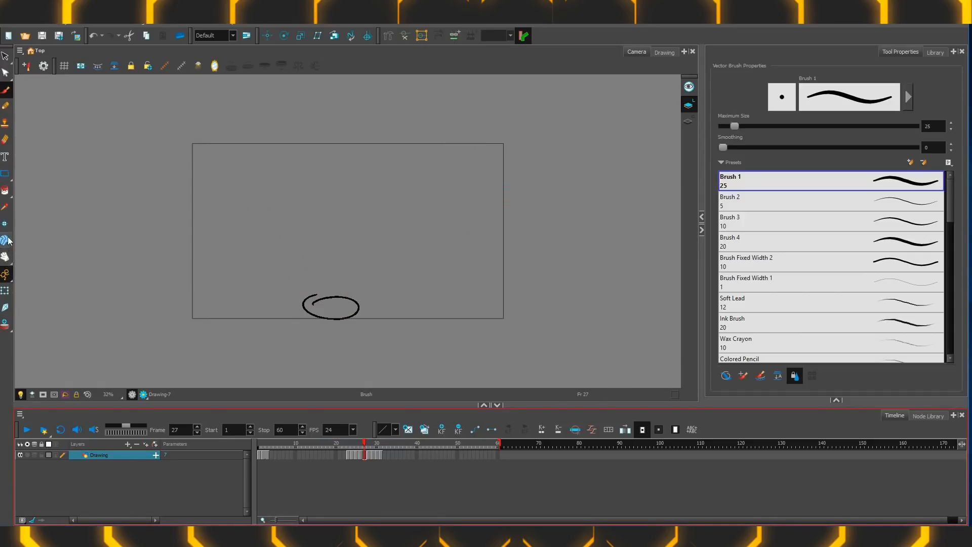
Step: Expand the Drawing layer's thumbnails in the timeline, inspect the drawings at different zoom levels, and collapse them
click(11, 57)
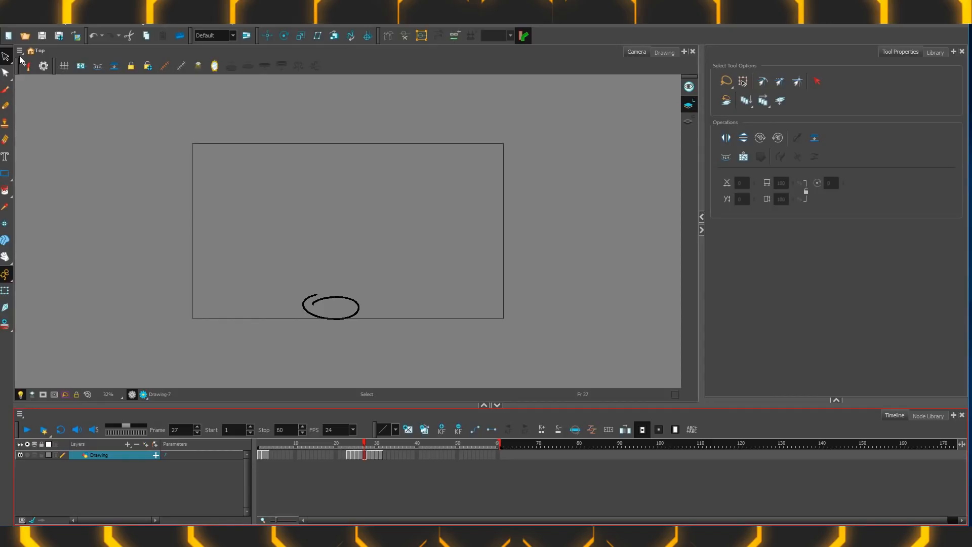
click(56, 453)
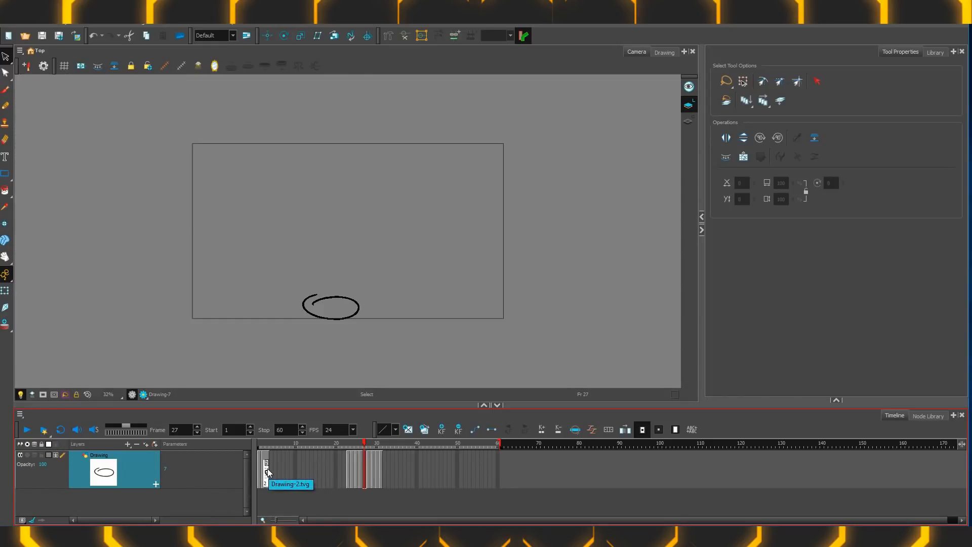
key(2)
key(2)
key(2)
key(2)
key(2)
key(2)
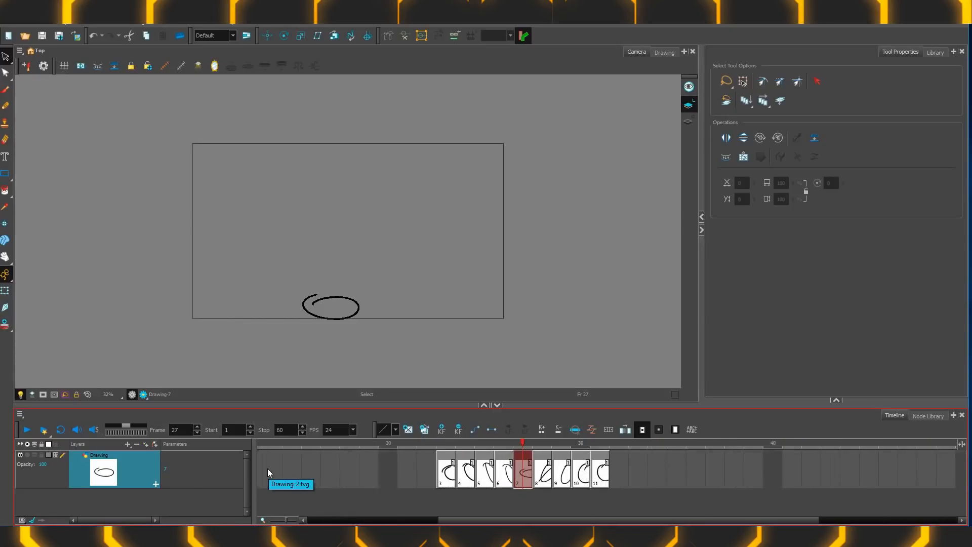
key(1)
key(1)
key(1)
key(1)
key(1)
key(1)
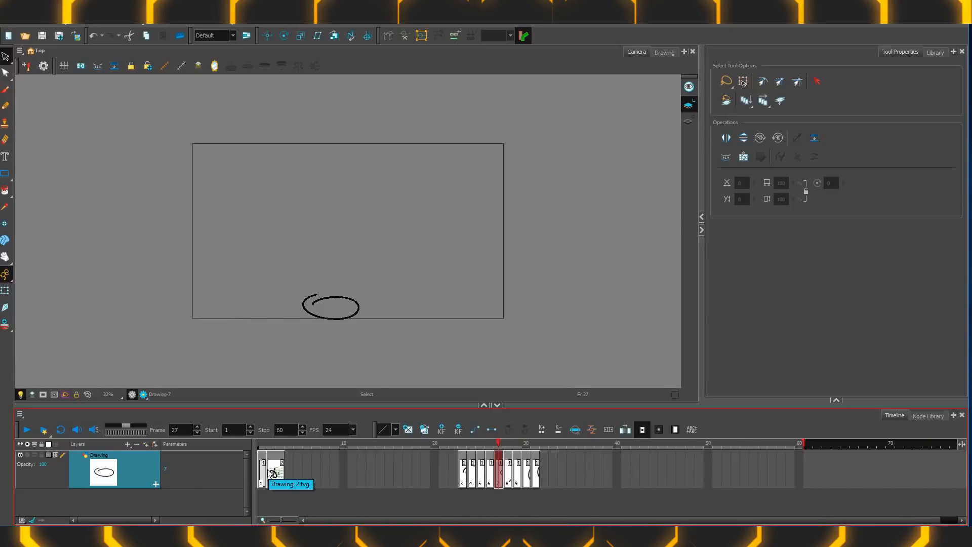
key(2)
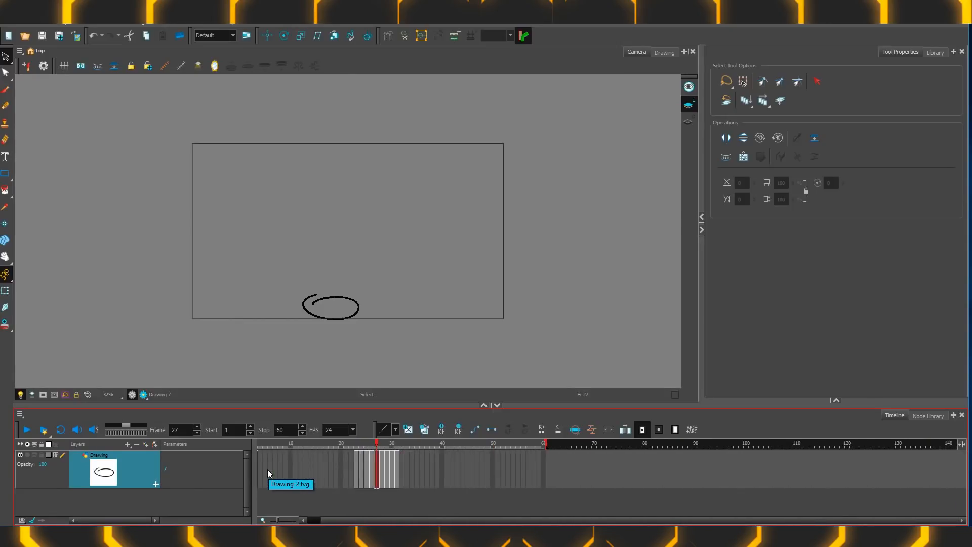
click(56, 454)
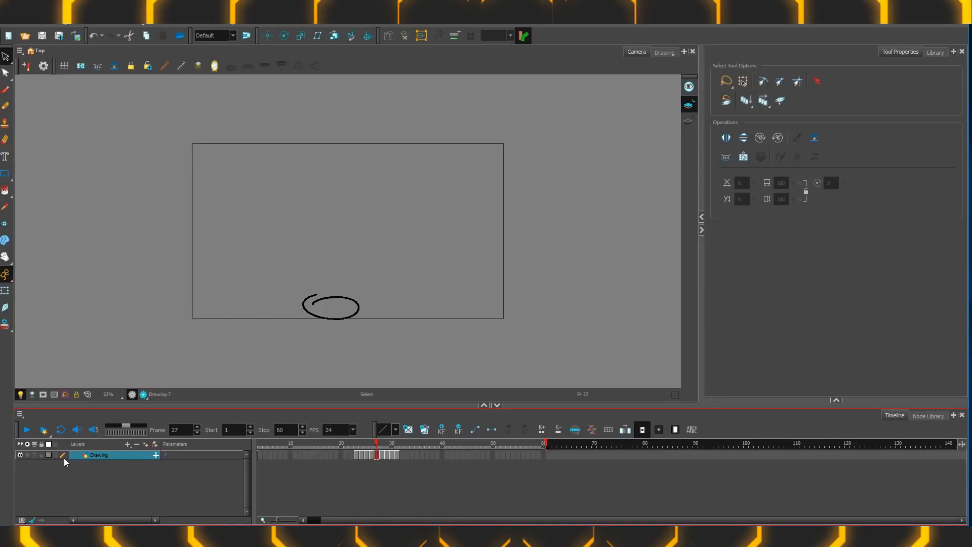
Step: Toggle Mirror View several times to compare the ball drawing with its mirrored display
click(214, 66)
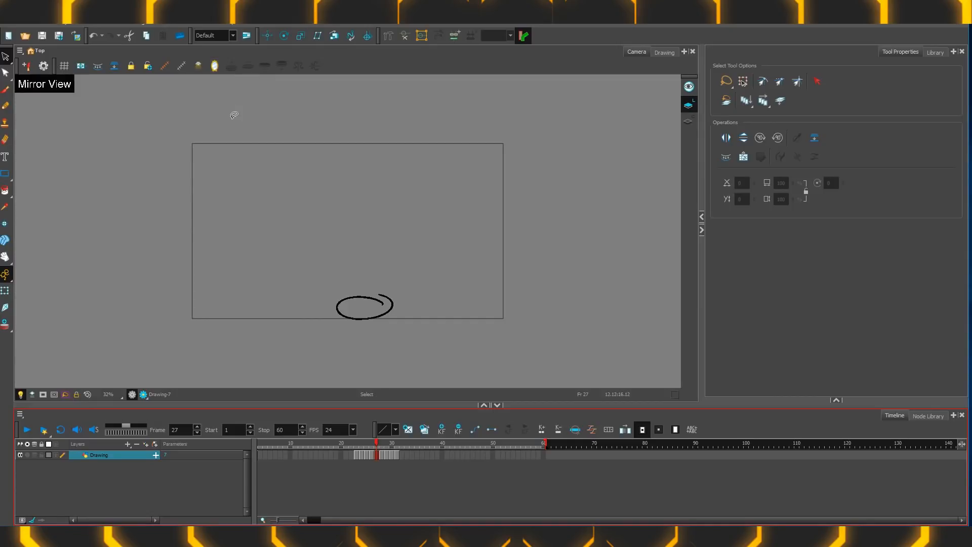
click(215, 66)
click(216, 67)
click(215, 66)
click(361, 452)
click(356, 452)
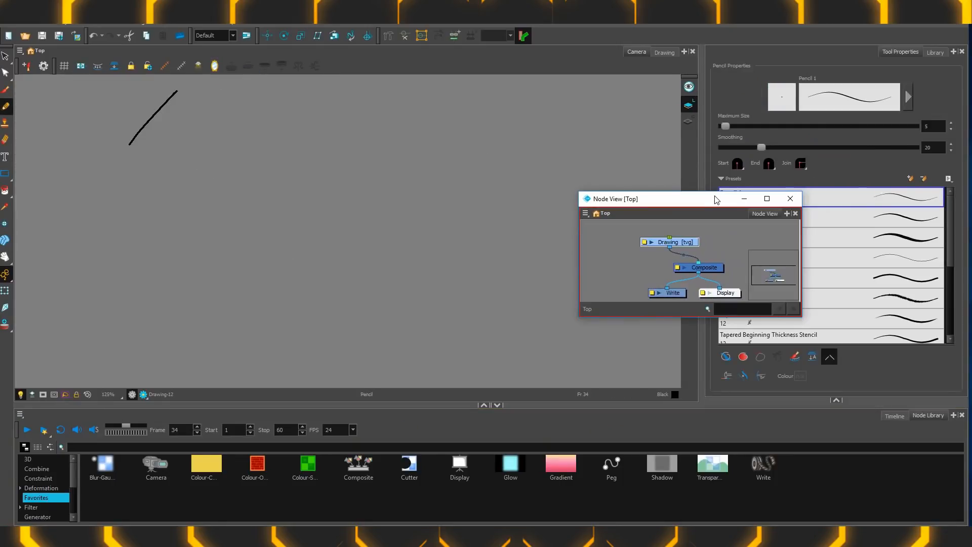
Step: Dock the floating Node View beside the Camera view and widen the Camera view slightly
drag(716, 199, 691, 139)
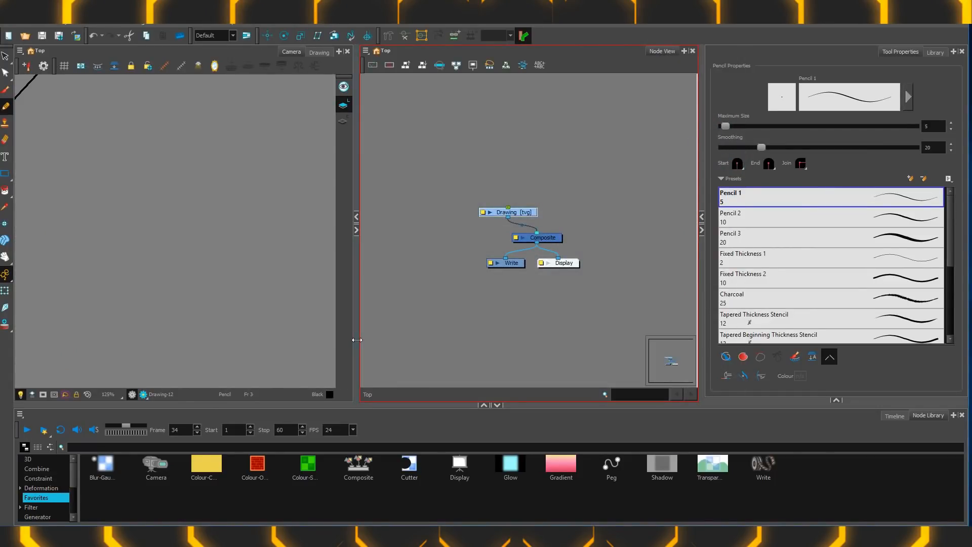
mouse_move(356, 343)
mouse_down()
mouse_move(398, 346)
mouse_move(375, 345)
mouse_up()
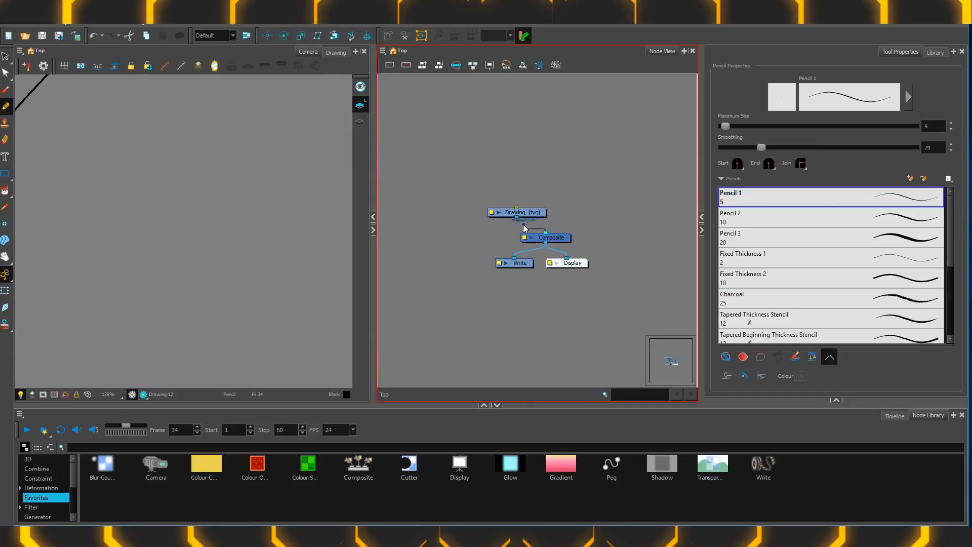
Step: Add a waypoint to the cable between Drawing and Composite, and raise the Drawing node well above it
drag(501, 232, 482, 233)
mouse_move(532, 212)
mouse_down()
mouse_move(479, 81)
mouse_move(491, 99)
mouse_up()
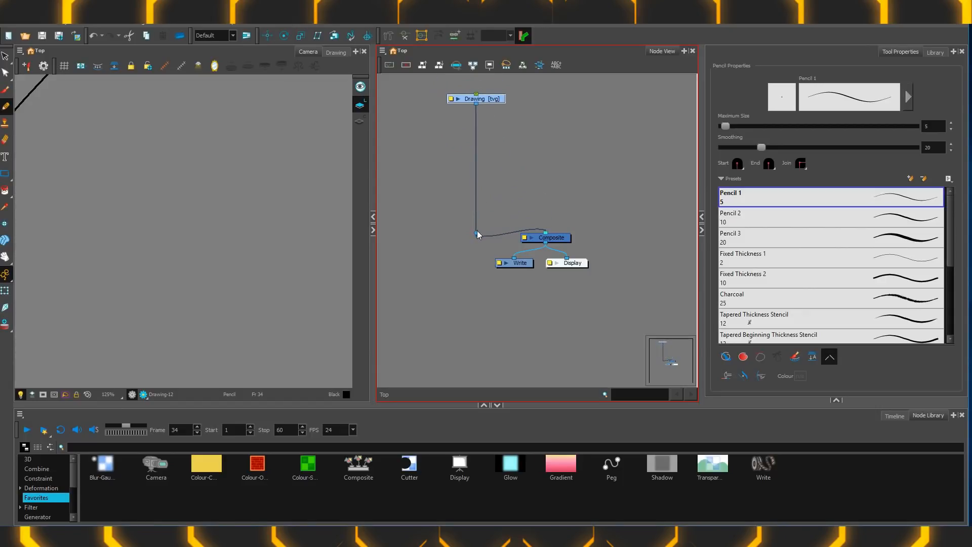
mouse_move(476, 233)
mouse_down()
mouse_move(414, 204)
mouse_move(474, 212)
mouse_up()
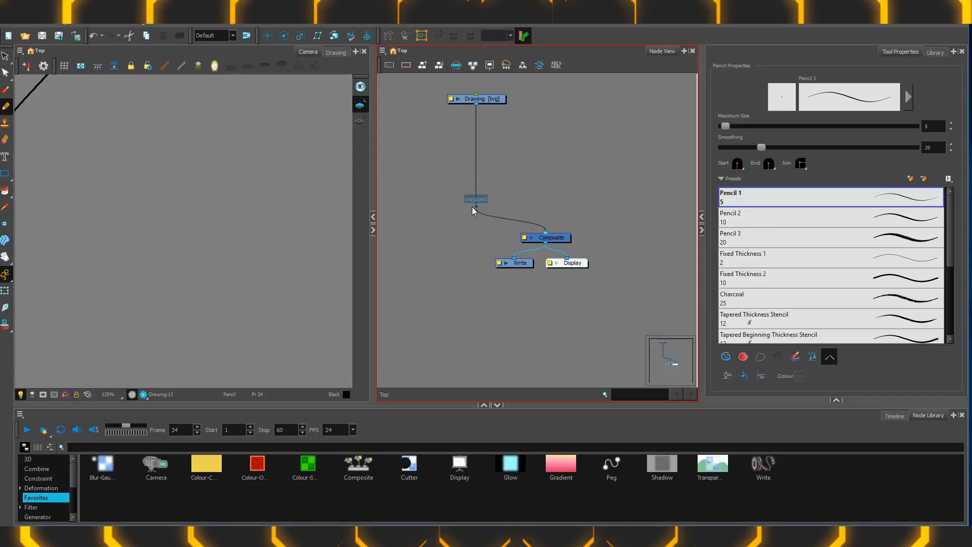
Step: Search the Node Library for "waypoi" and clear the search
click(89, 444)
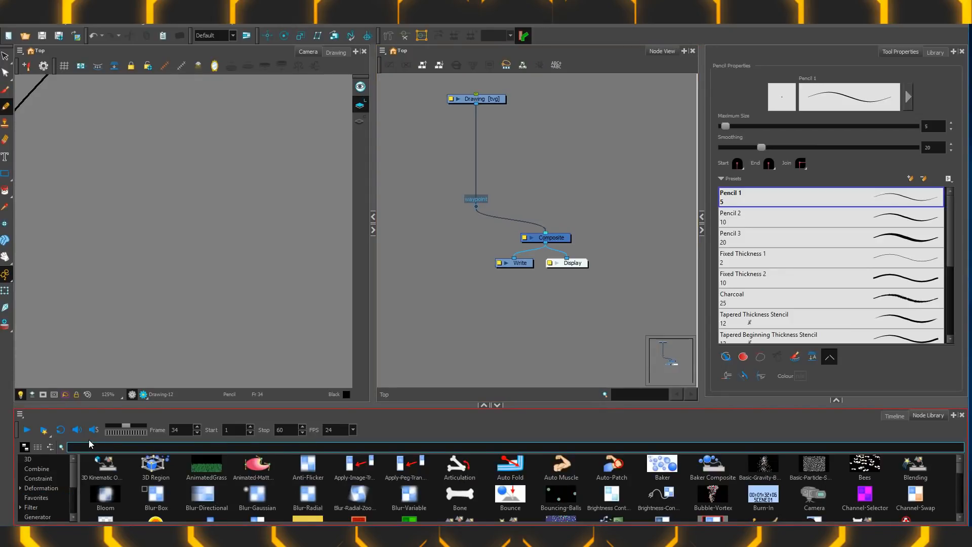
text(wa)
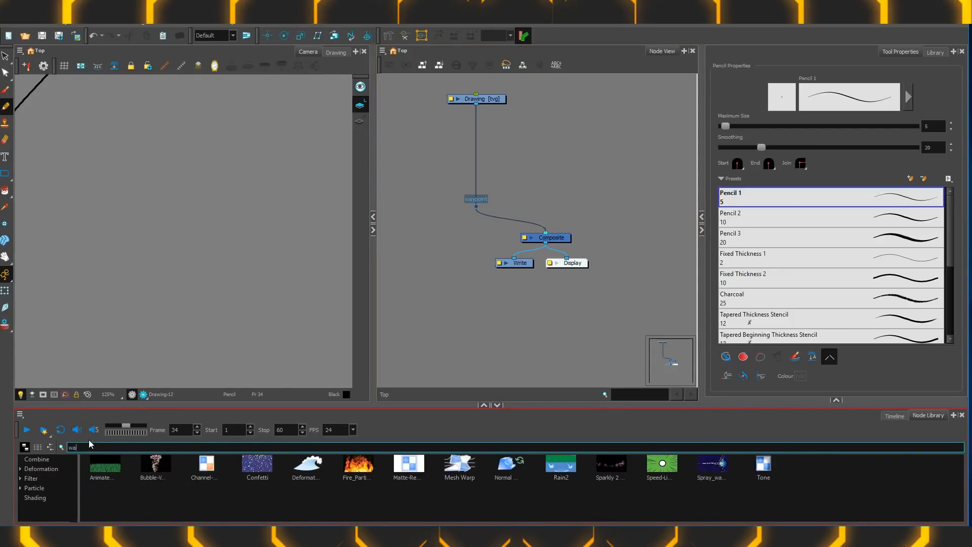
text(ypoi)
key(BackSpace)
key(BackSpace)
key(BackSpace)
key(BackSpace)
key(BackSpace)
key(BackSpace)
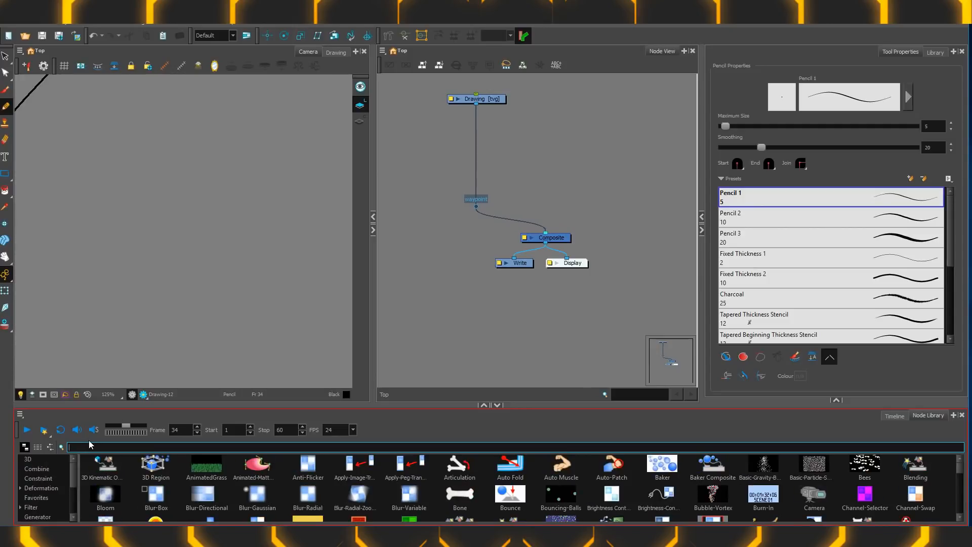
Step: Connect the Drawing node directly to Composite with two additional cables and raise the Composite node slightly
drag(476, 104, 549, 237)
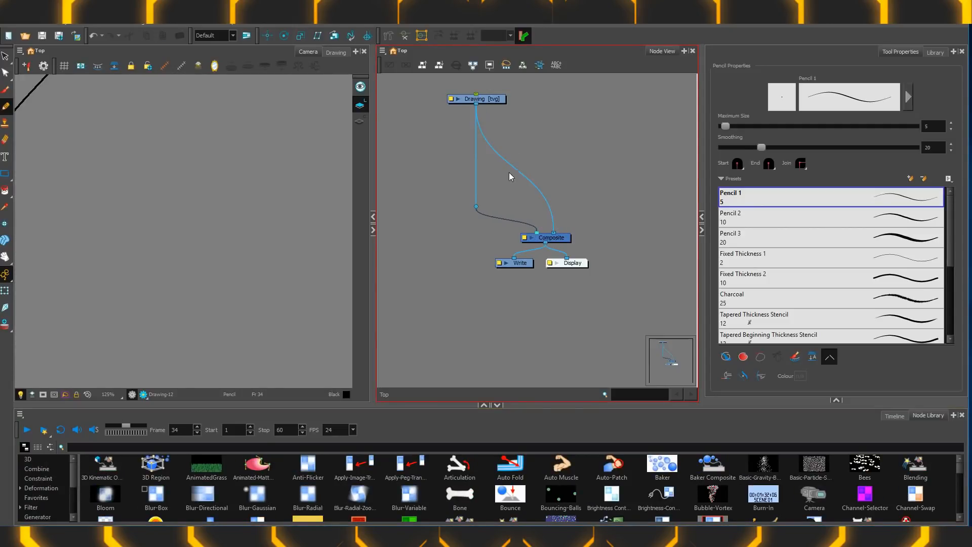
key(ctrl+z)
mouse_move(476, 104)
mouse_down()
mouse_move(554, 231)
mouse_move(556, 218)
mouse_up()
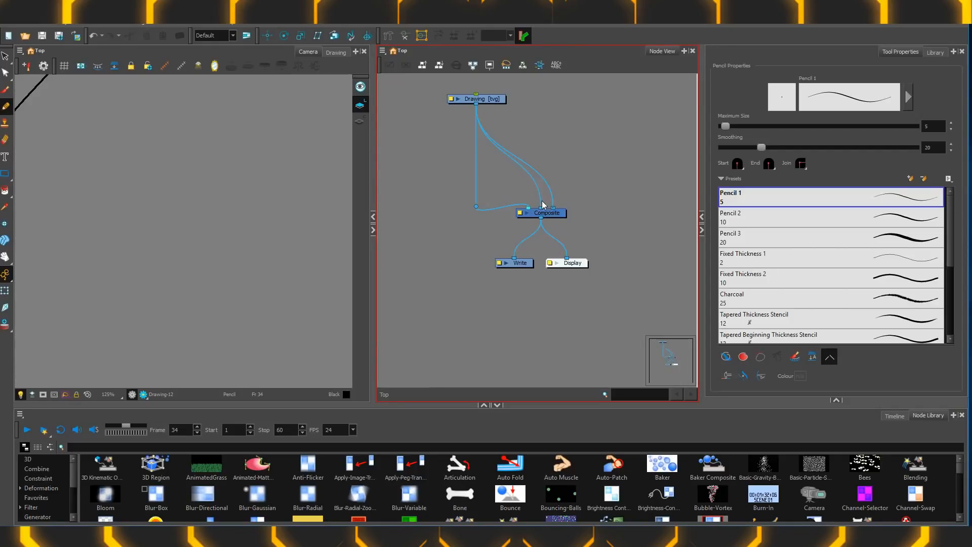
click(487, 100)
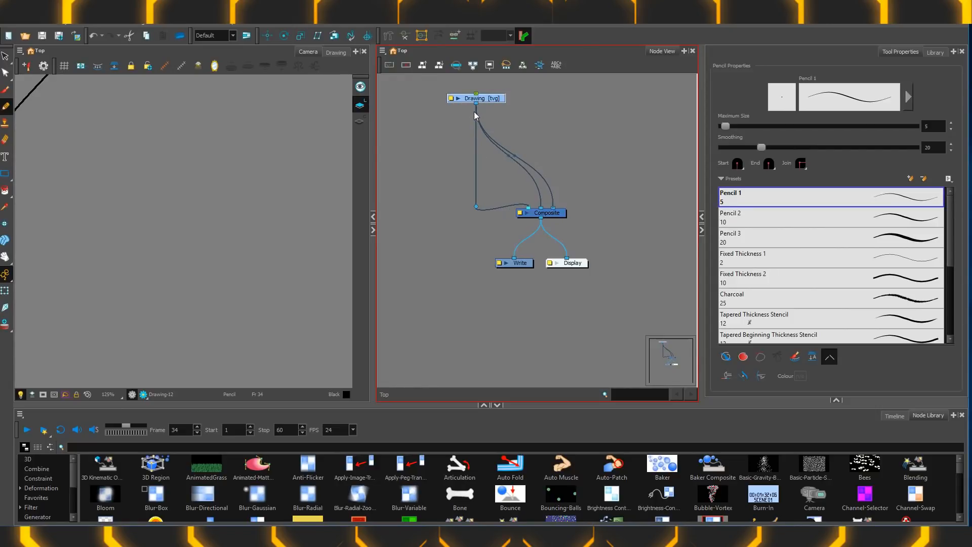
Step: Add waypoints to Composite's cables to Write and Display, spreading the two cables outward on opposite sides
click(521, 266)
drag(527, 237, 461, 235)
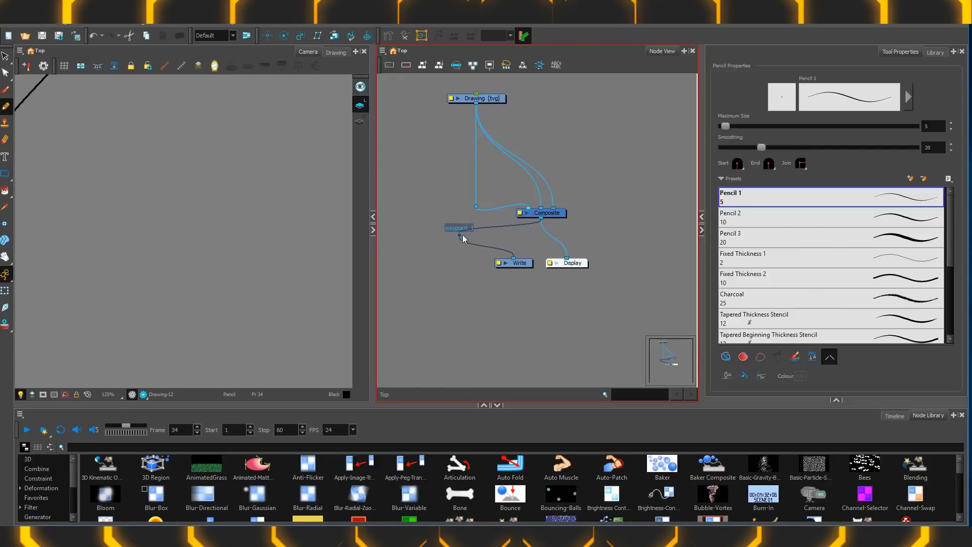
drag(555, 246, 606, 234)
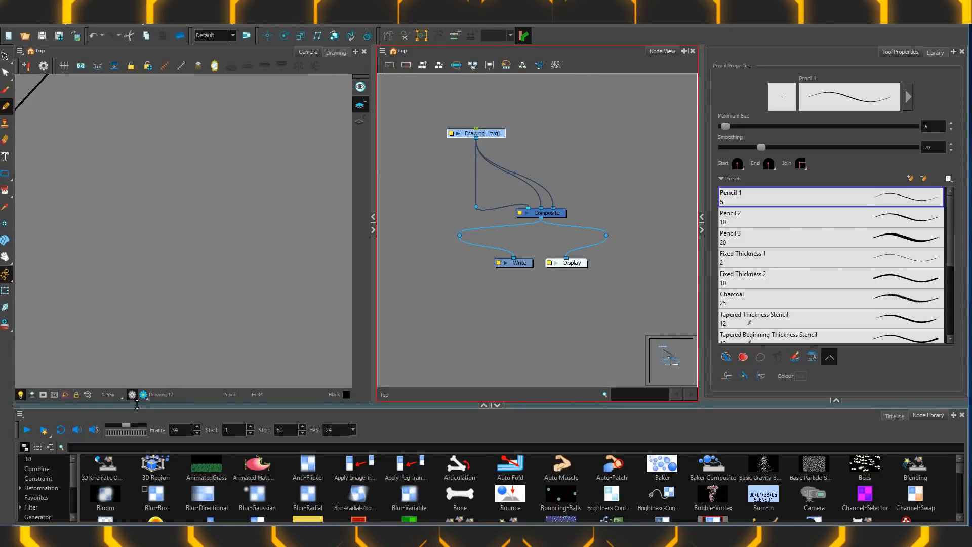
Step: Enlarge the Node Library and add a Shake and a Quake node beneath the Write node in the Node View
drag(137, 405, 102, 276)
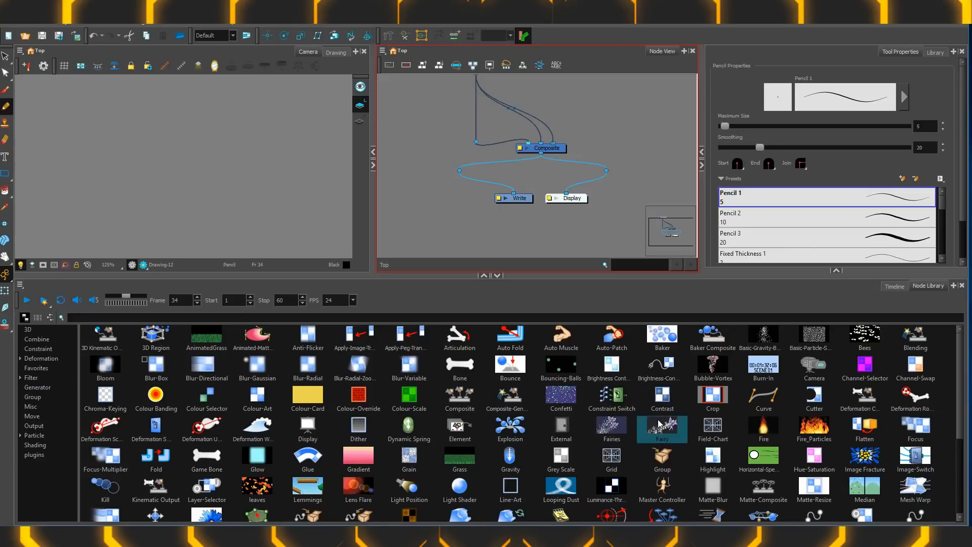
click(957, 436)
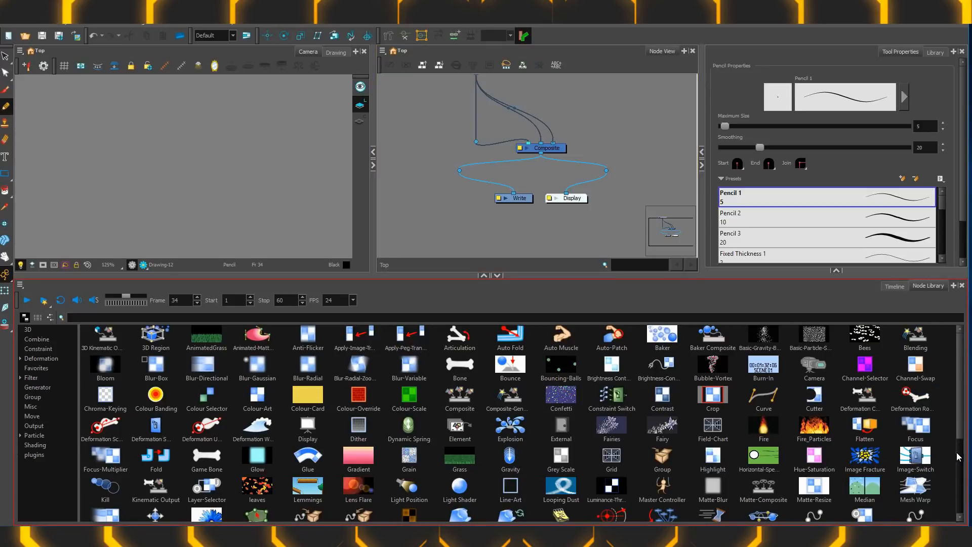
scroll(954, 465, down, 2)
scroll(954, 468, down, 3)
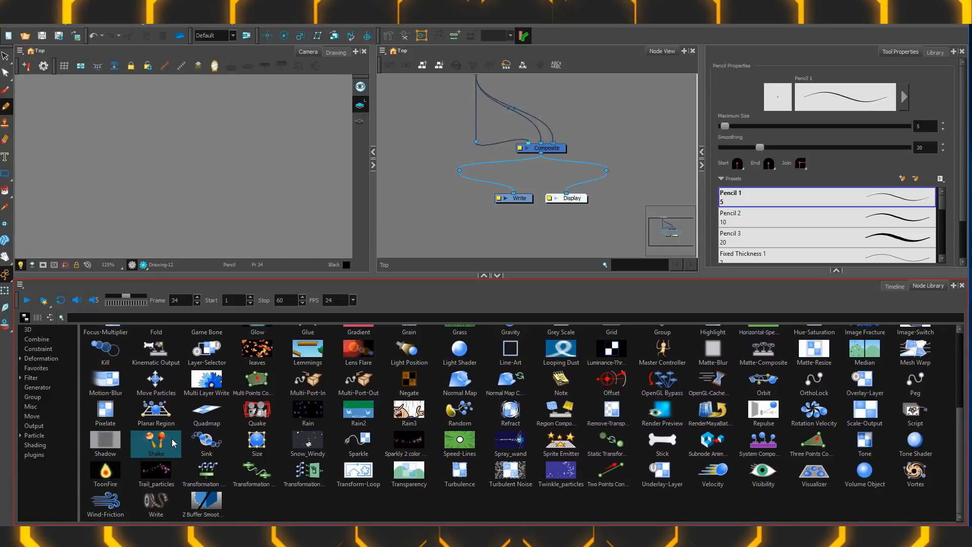
drag(172, 443, 438, 238)
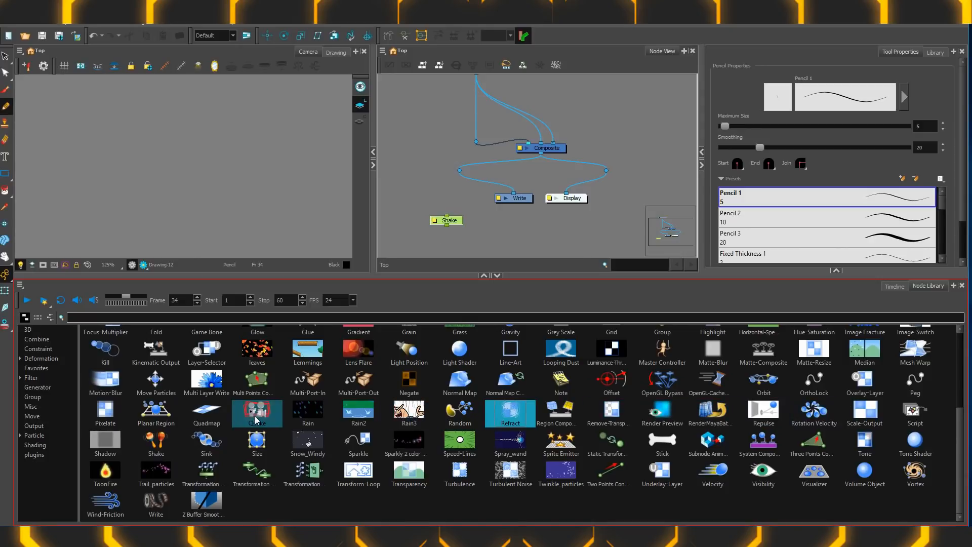
drag(264, 412, 486, 230)
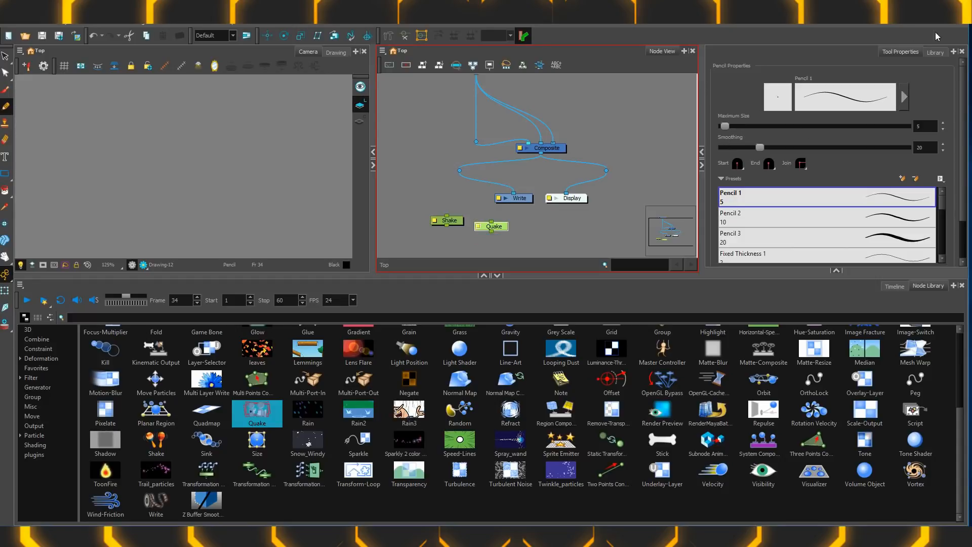
Step: Compare the layer properties of the Shake and Quake nodes and close both property windows
drag(381, 158, 476, 111)
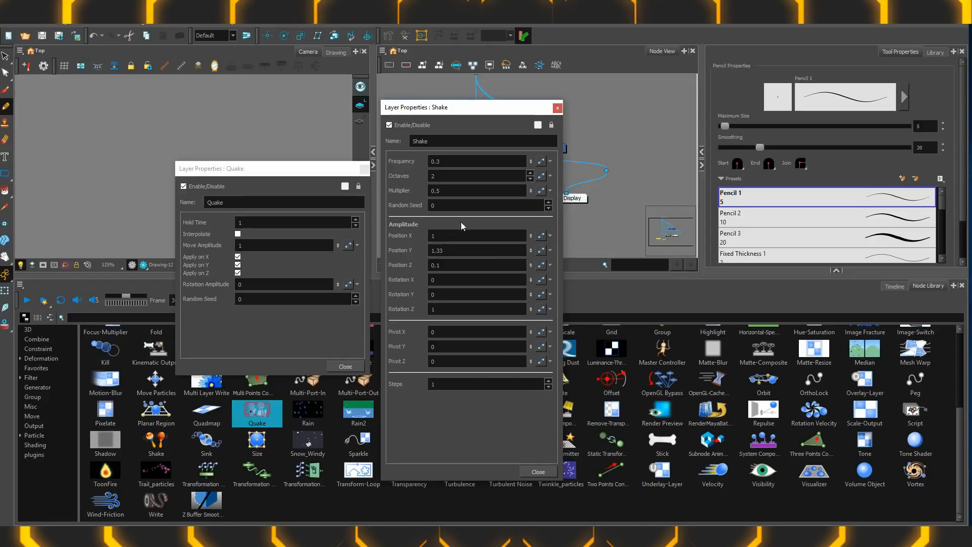
click(363, 169)
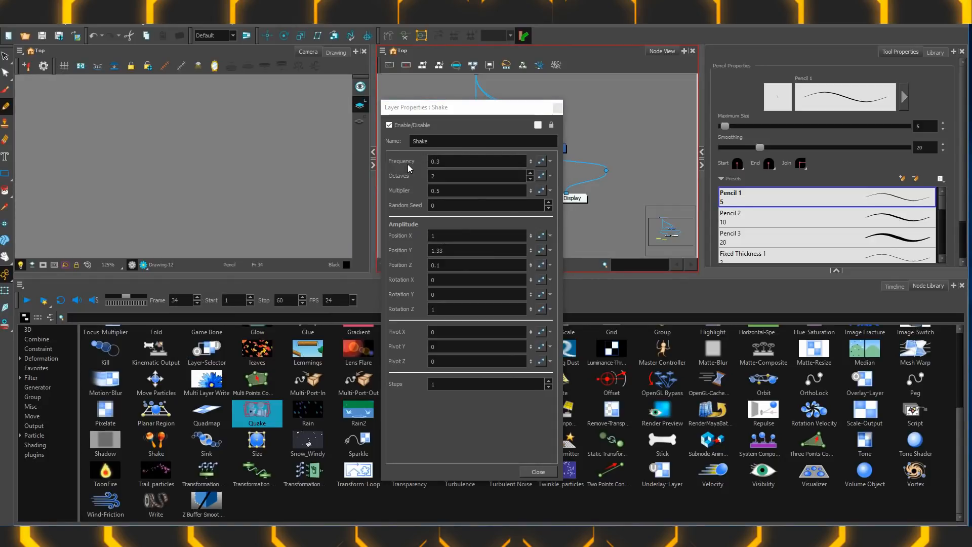
drag(456, 111, 469, 122)
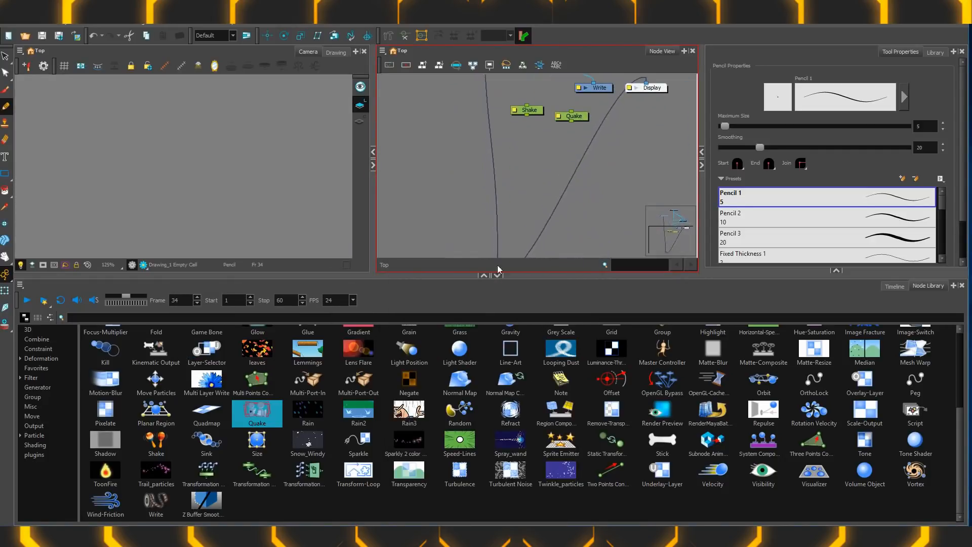
Step: Raise the waypoint on the cable between Drawing_1 and Display, and move the Display node below Shake and Quake
drag(497, 266, 488, 136)
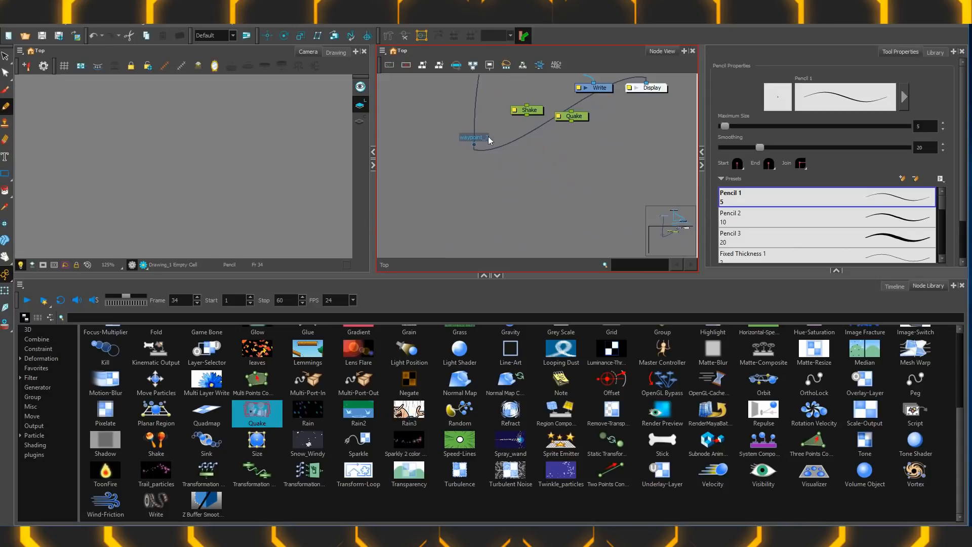
drag(654, 89, 647, 151)
drag(665, 228, 667, 213)
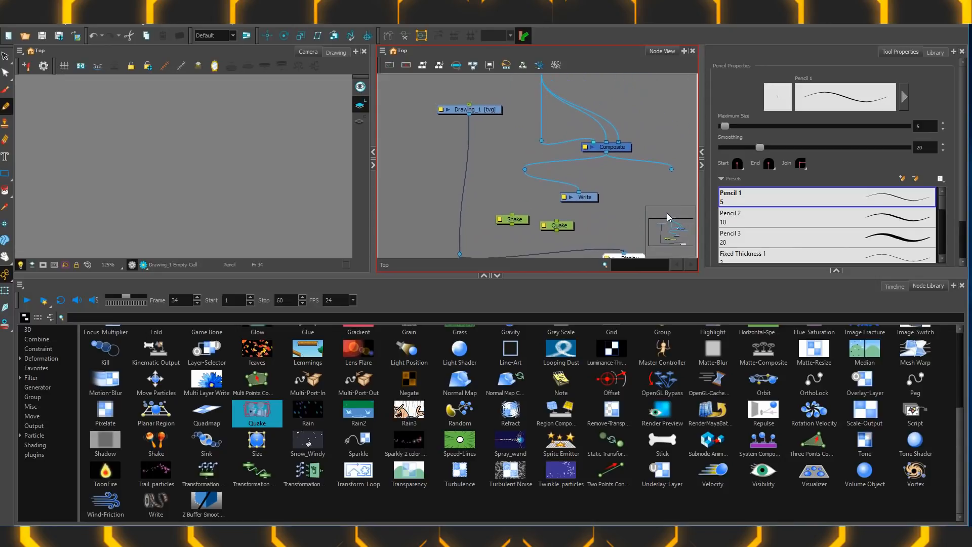
click(648, 177)
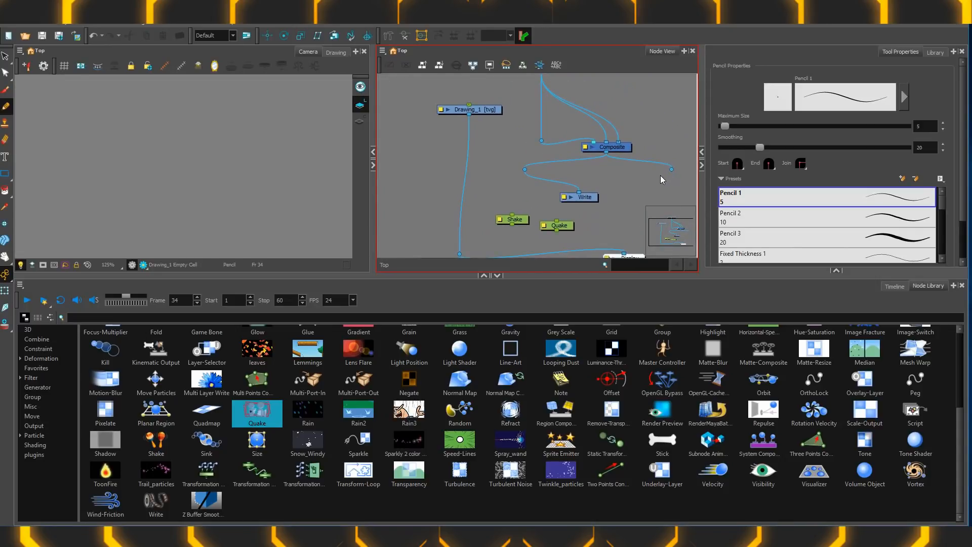
Step: Duplicate the Write node and place the copy to the lower right of Composite, beneath the loose waypoint
click(670, 169)
mouse_move(669, 168)
mouse_down()
mouse_move(663, 181)
mouse_move(676, 172)
mouse_up()
click(596, 196)
key(ctrl+c)
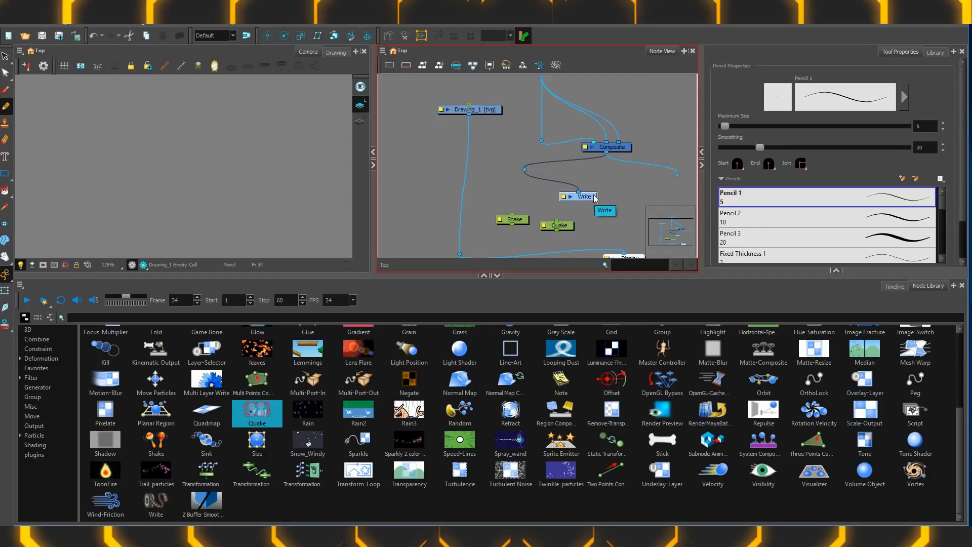
key(ctrl+v)
drag(624, 201, 679, 162)
drag(650, 192, 667, 169)
drag(634, 212, 649, 183)
Step: Delete the loose waypoint at the end of Composite's unconnected cable, keeping the copied Write node
click(636, 160)
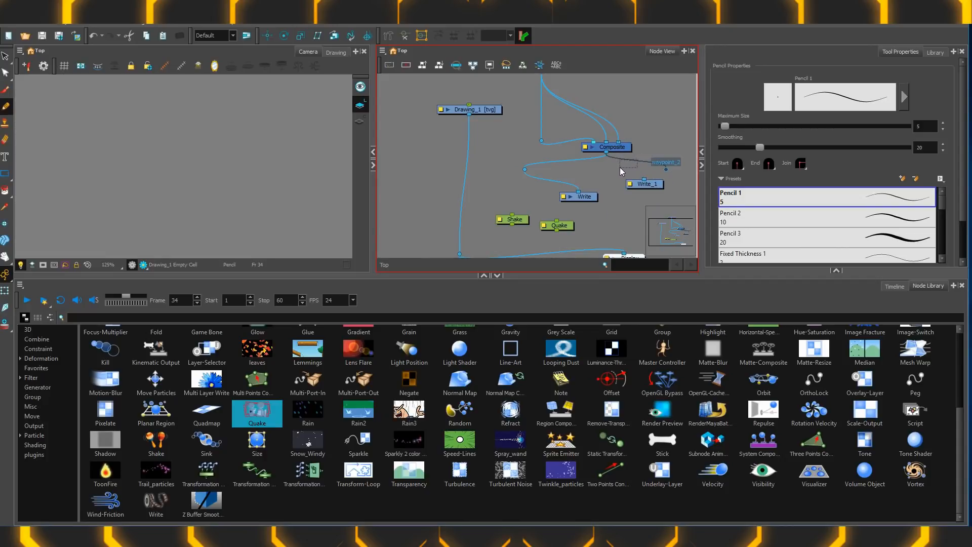
click(648, 183)
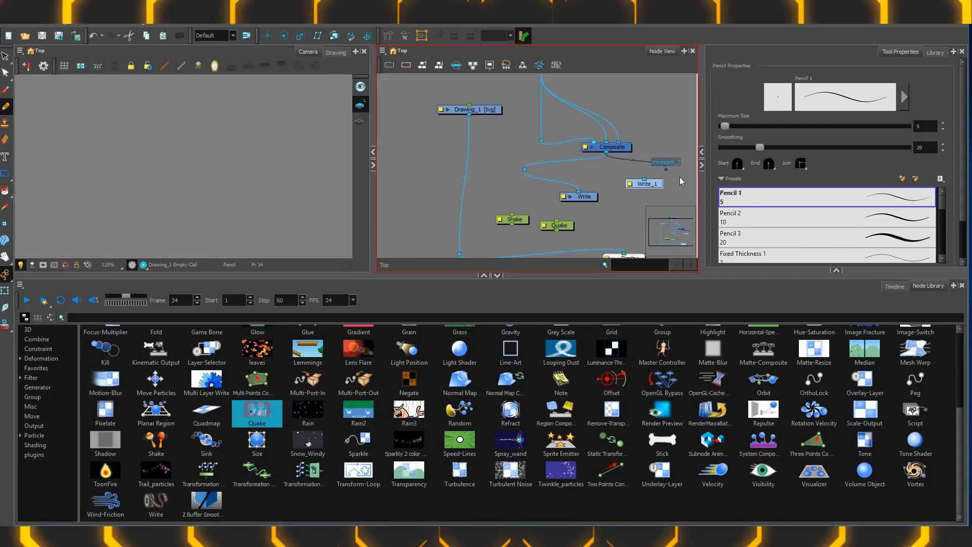
key(Delete)
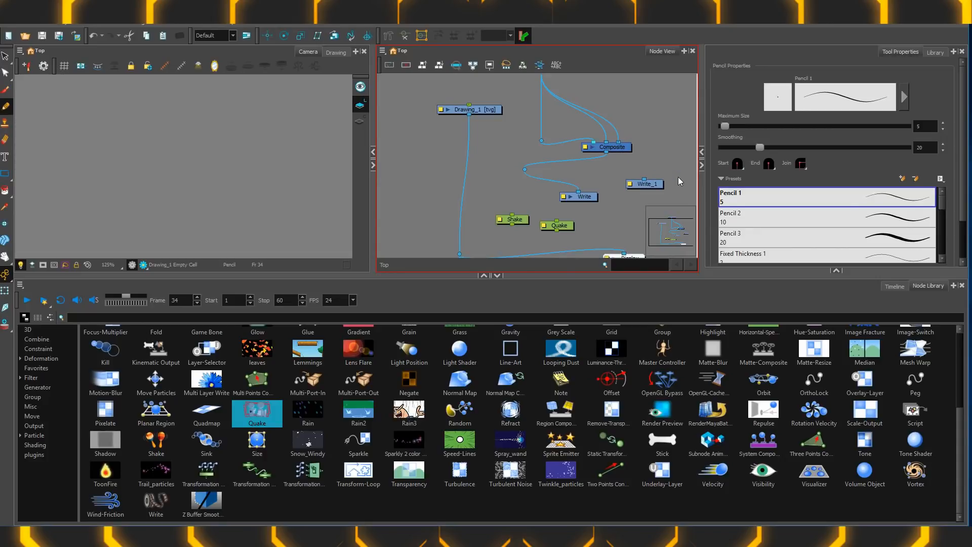
Step: Try to detach the Write node from Composite's waypoint cable and reconnect it
drag(577, 190, 588, 188)
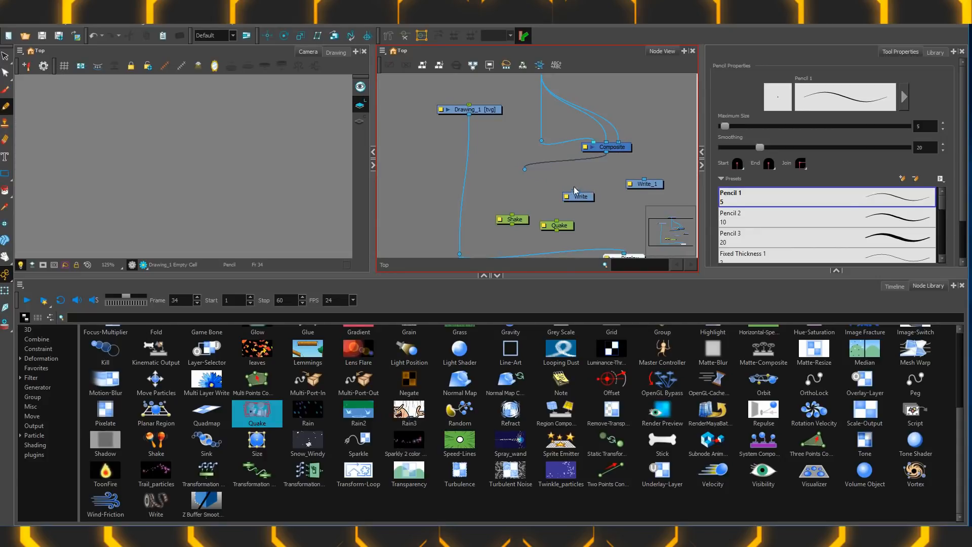
drag(526, 169, 536, 177)
drag(587, 139, 582, 163)
Step: Undo the recent node and cable edits, and attach the Shake node above Drawing_1
key(ctrl+z)
key(ctrl+z)
key(ctrl+z)
key(ctrl+z)
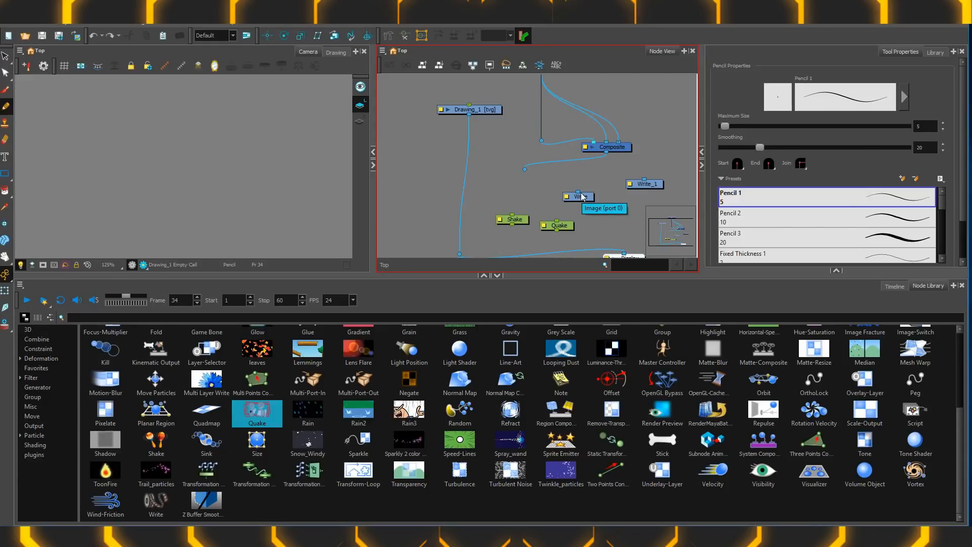
key(ctrl+z)
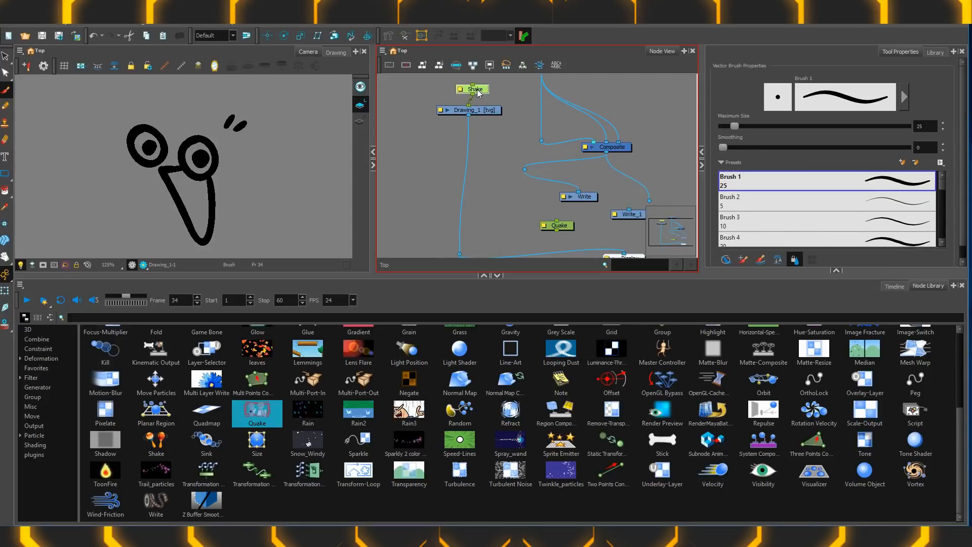
Step: Show the Timeline and extend Drawing_1's exposure over frames 1 to 34
click(889, 286)
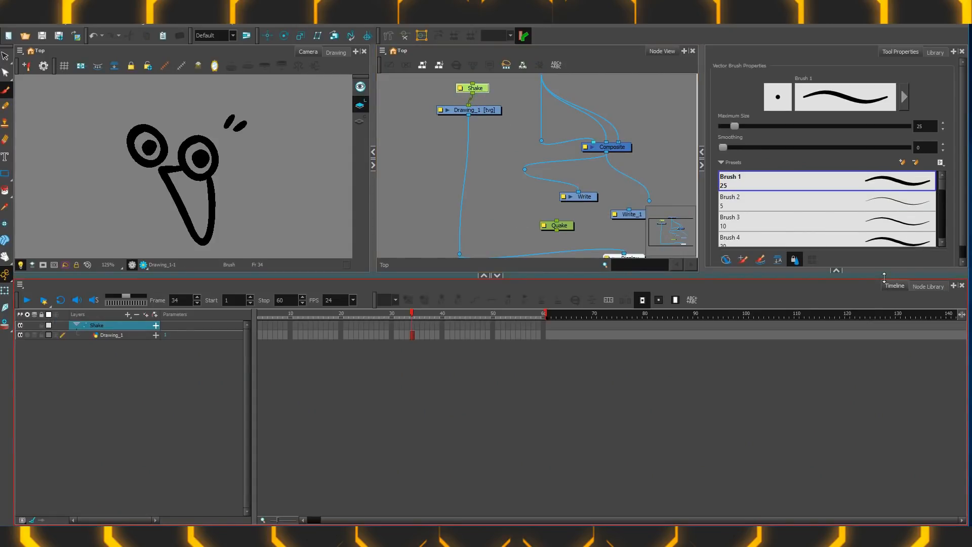
click(412, 335)
drag(269, 339, 259, 337)
click(428, 337)
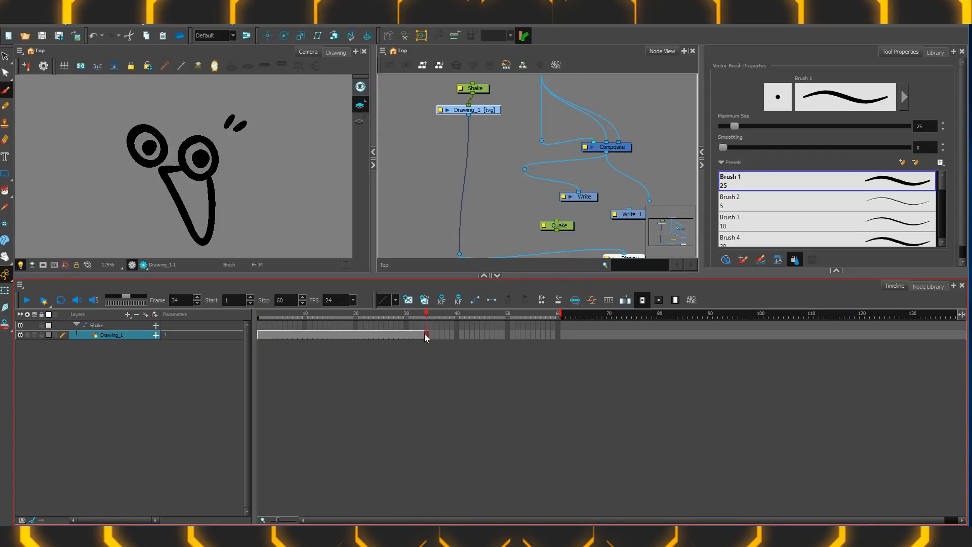
click(549, 334)
click(315, 335)
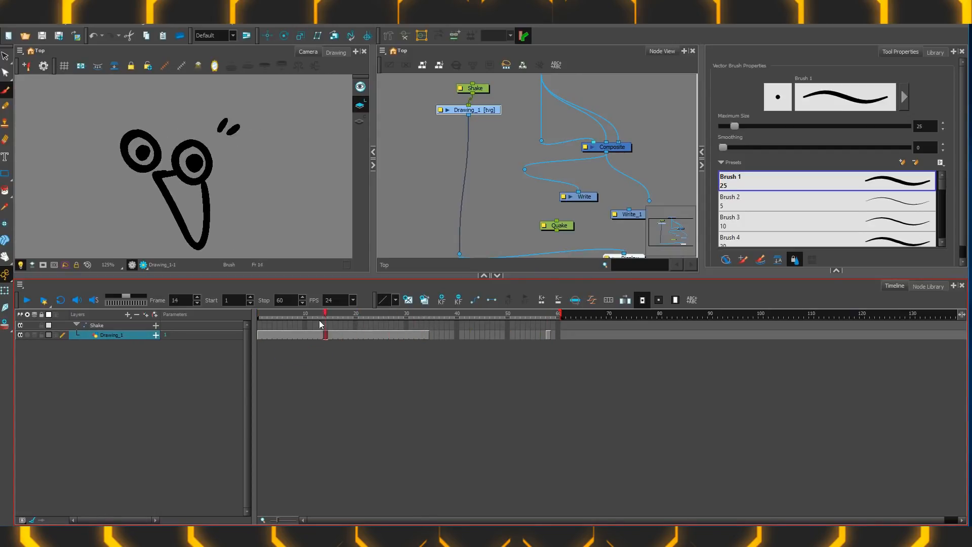
Step: Scrub back and forth through the exposed frames with the camera view at 100% to preview the Shake motion
key(1)
key(1)
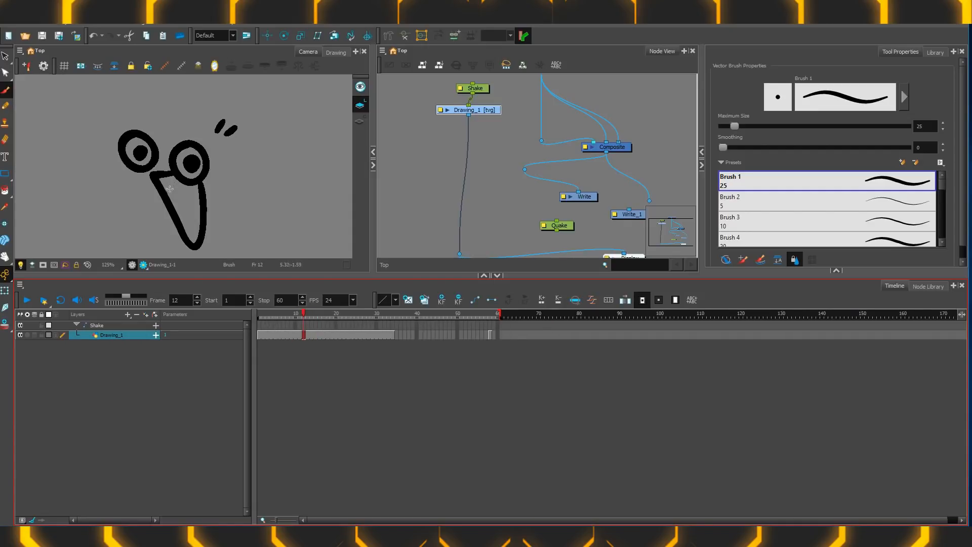
key(2)
key(2)
scroll(144, 223, down, 3)
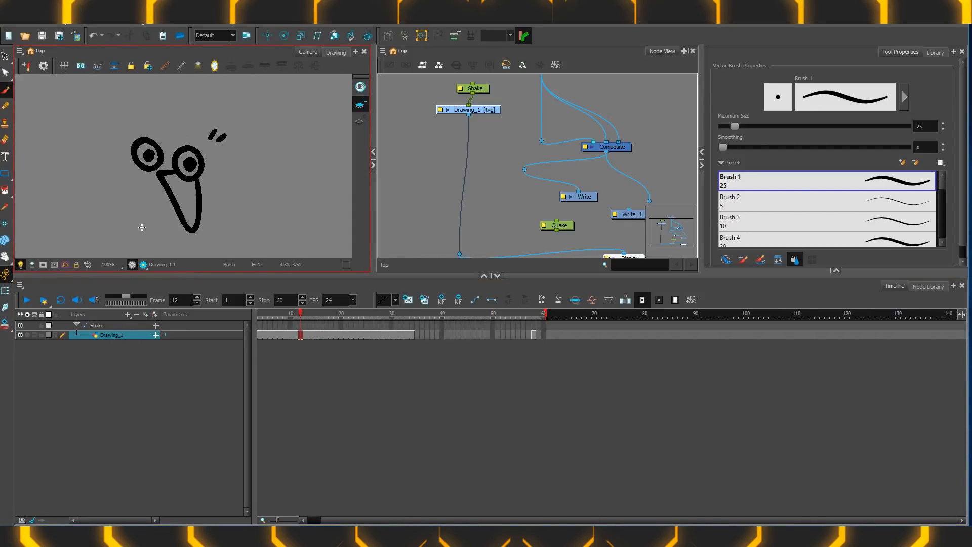
key(2)
mouse_move(280, 317)
mouse_down()
mouse_move(272, 313)
mouse_move(294, 309)
mouse_up()
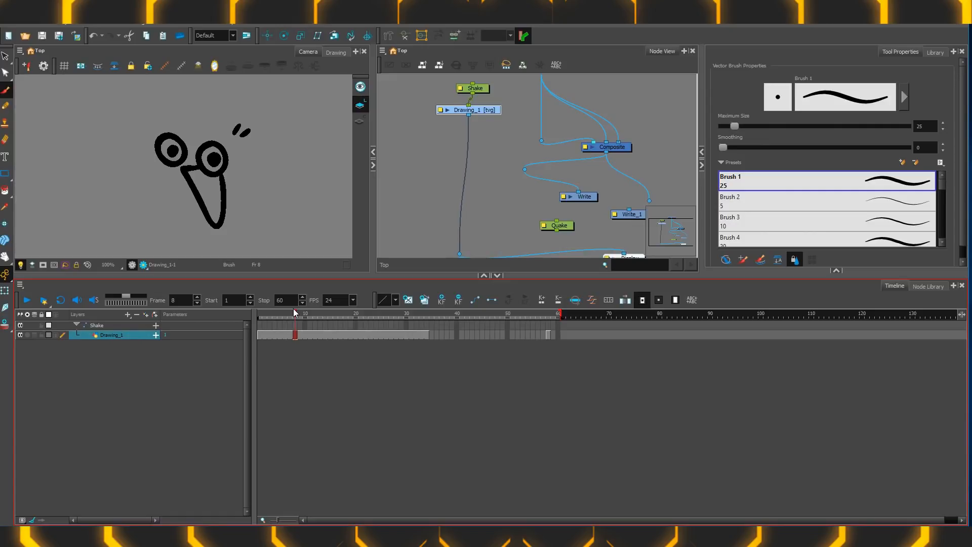
mouse_move(294, 312)
mouse_down()
mouse_move(355, 326)
mouse_move(346, 314)
mouse_up()
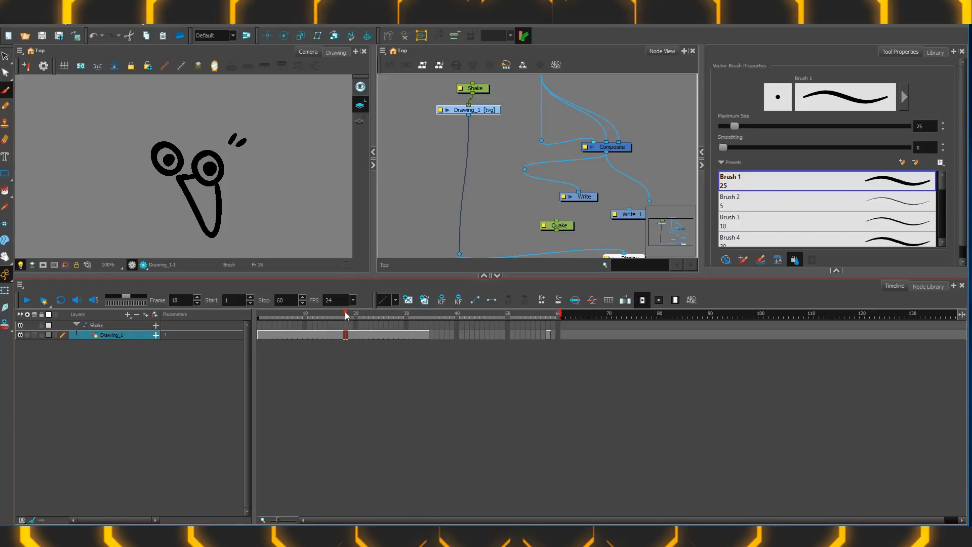
drag(347, 314, 309, 316)
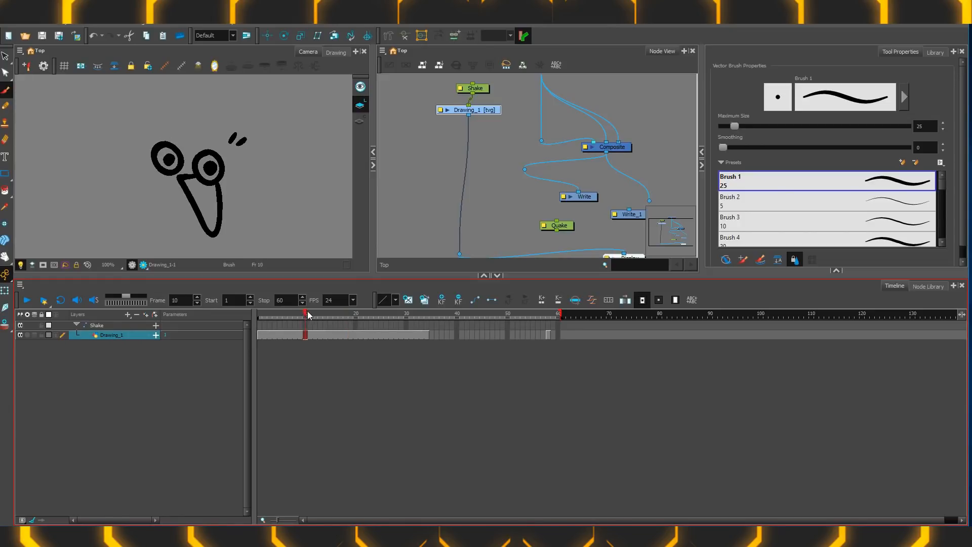
Step: Step forward and backward through the frames between 3 and 23 to examine Drawing_1's shaking frame by frame
key(.)
key(.)
key(.)
key(.)
key(.)
key(.)
key(.)
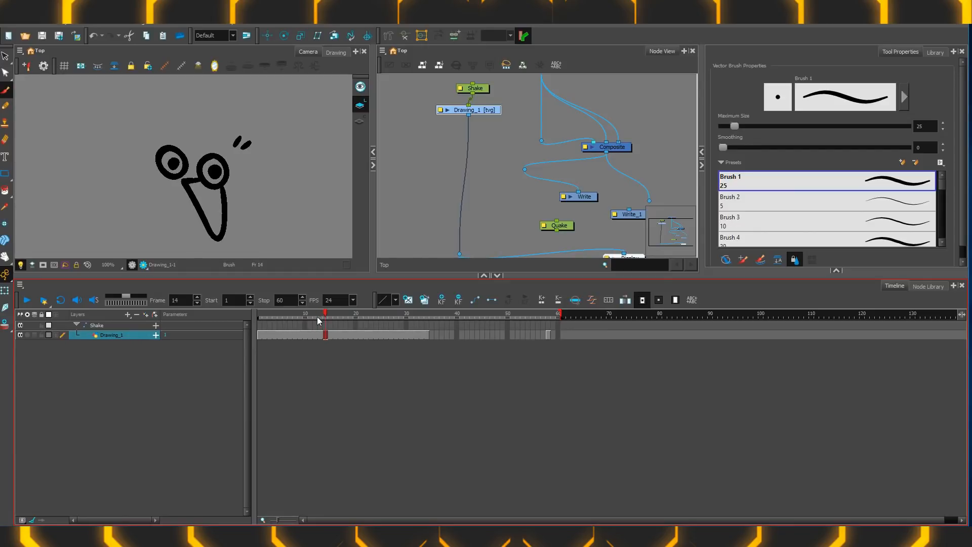
key(.)
key(.)
key(.)
key(.)
key(.)
key(.)
key(.)
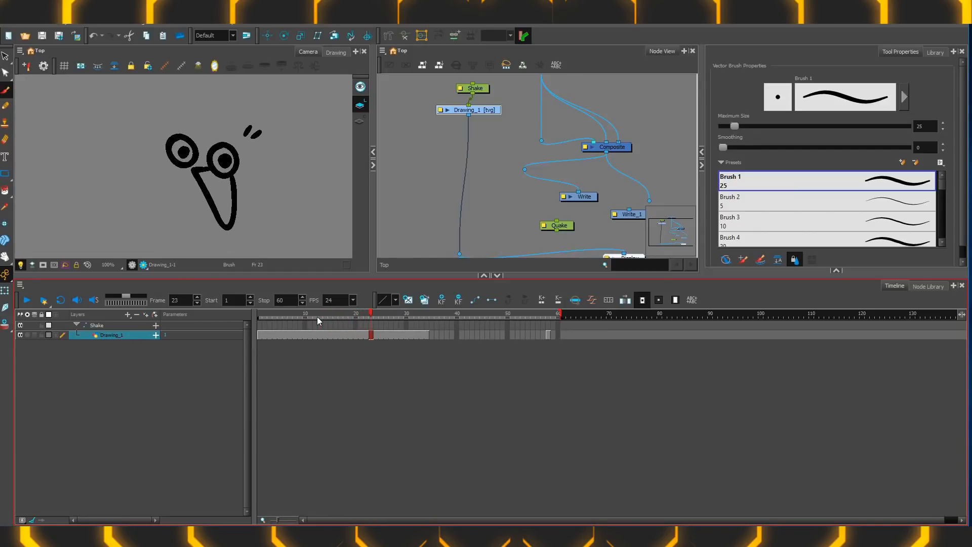
key(comma)
key(comma)
key(comma)
key(comma)
key(comma)
key(comma)
key(comma)
key(comma)
key(comma)
key(comma)
key(comma)
key(comma)
key(comma)
key(comma)
key(comma)
key(comma)
key(comma)
key(comma)
key(comma)
key(comma)
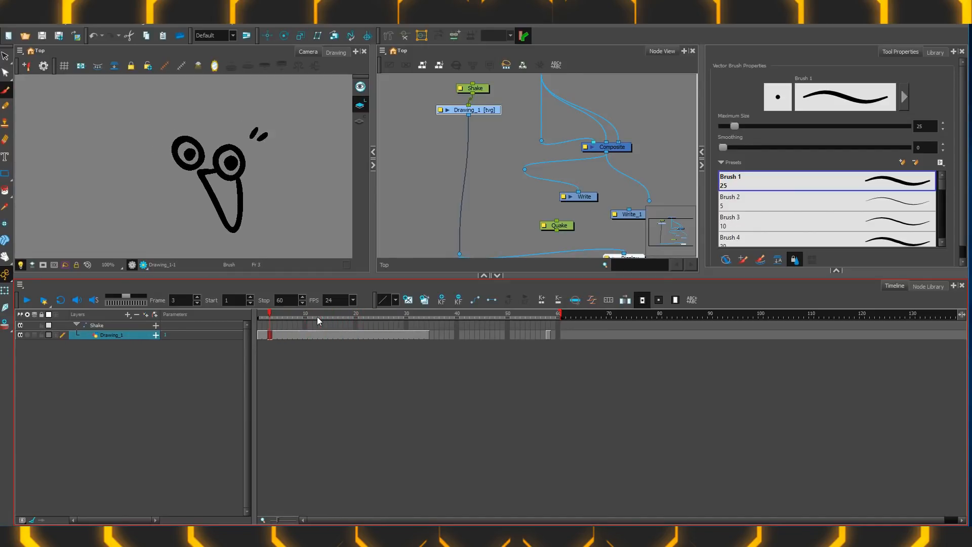
key(.)
key(.)
key(.)
key(.)
key(.)
key(.)
key(.)
key(.)
key(.)
key(.)
key(.)
key(.)
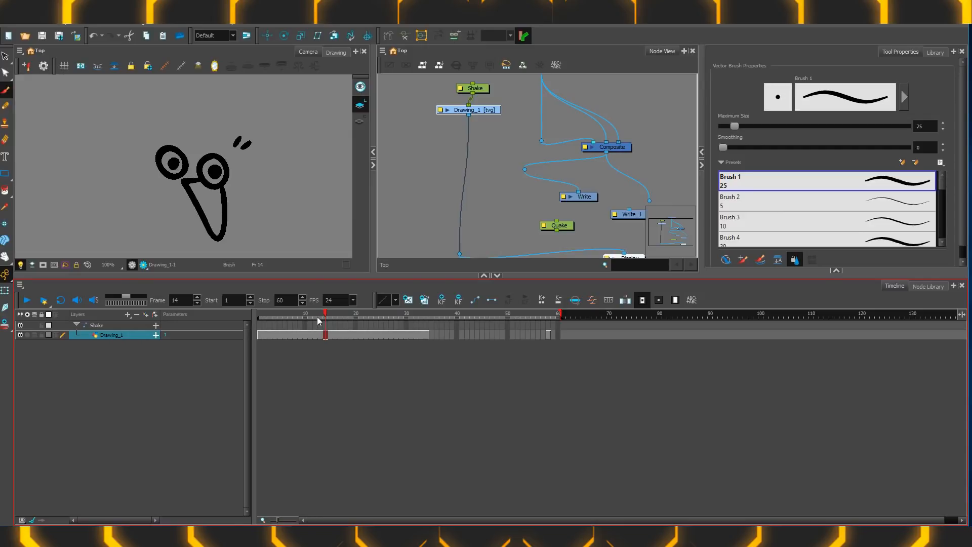
Step: Expand the Shake node's parameters in the Timeline and step through the frames to examine them against the motion
click(485, 87)
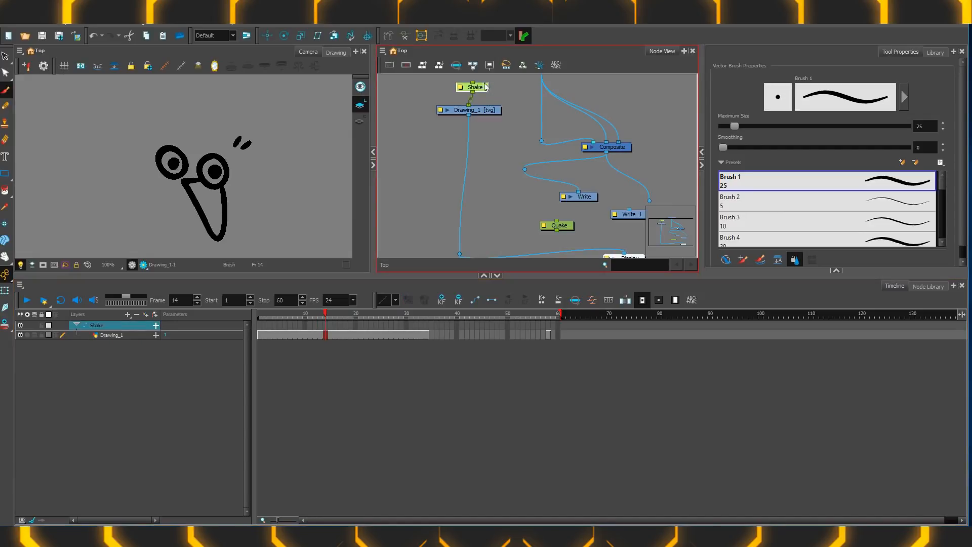
click(155, 324)
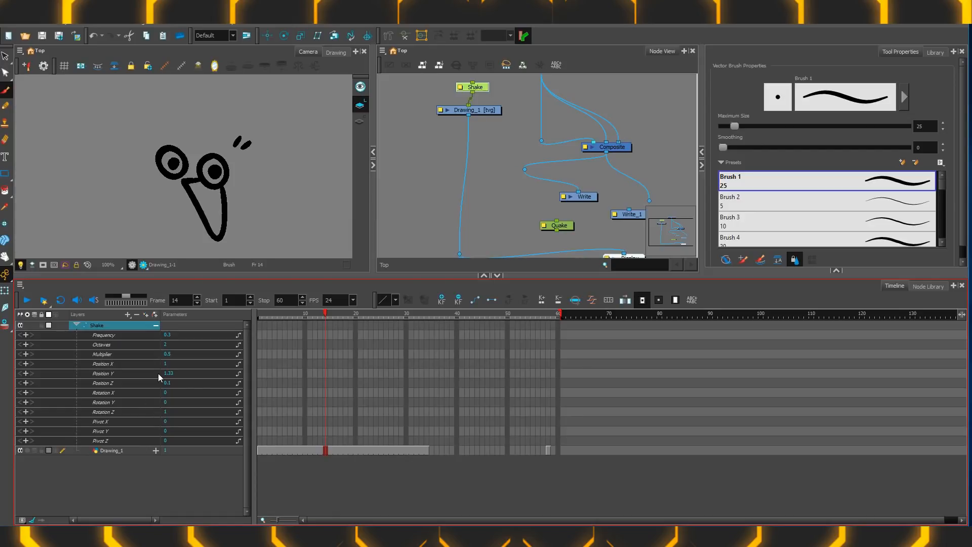
key(period)
key(period)
key(period)
key(period)
key(period)
key(period)
key(period)
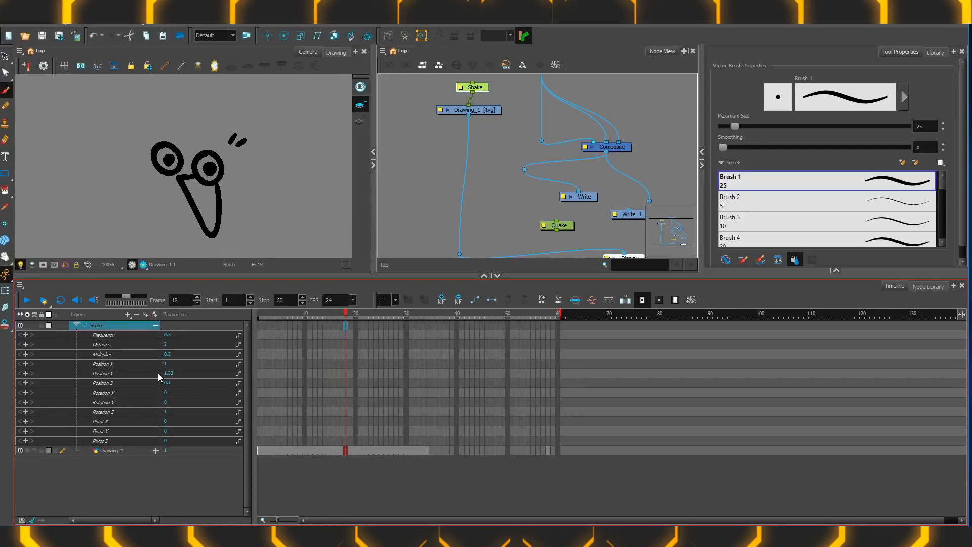
key(comma)
key(comma)
key(comma)
key(comma)
key(comma)
key(comma)
key(comma)
key(comma)
key(comma)
key(comma)
key(comma)
key(comma)
key(comma)
key(comma)
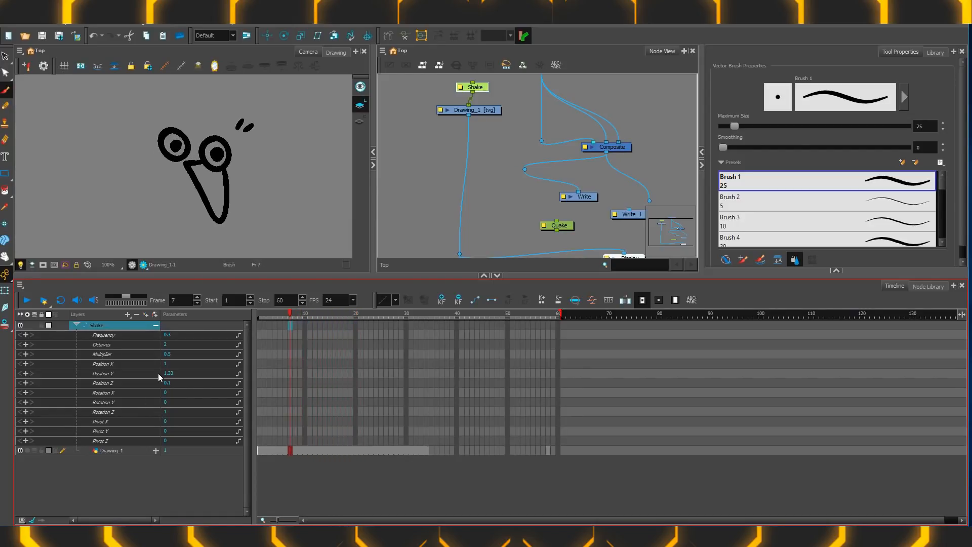
Step: Add keyframes at frame 9 to Shake's Position X, Position Y and Position Z parameters
key(period)
key(period)
click(25, 382)
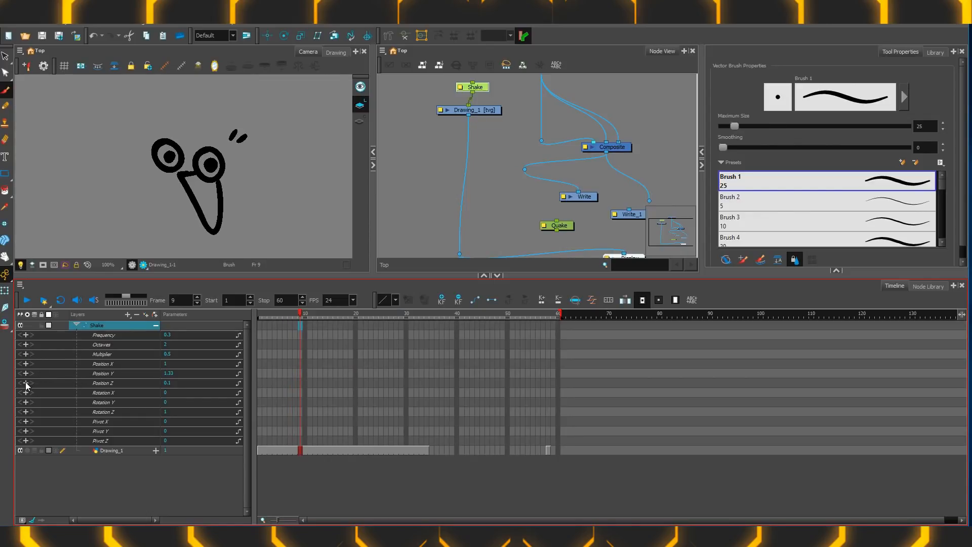
click(25, 373)
click(25, 363)
Step: At frame 20, raise Shake's Position X, set Position Y to 3.230 and Position Z to 4.900, and scrub through the result
click(354, 313)
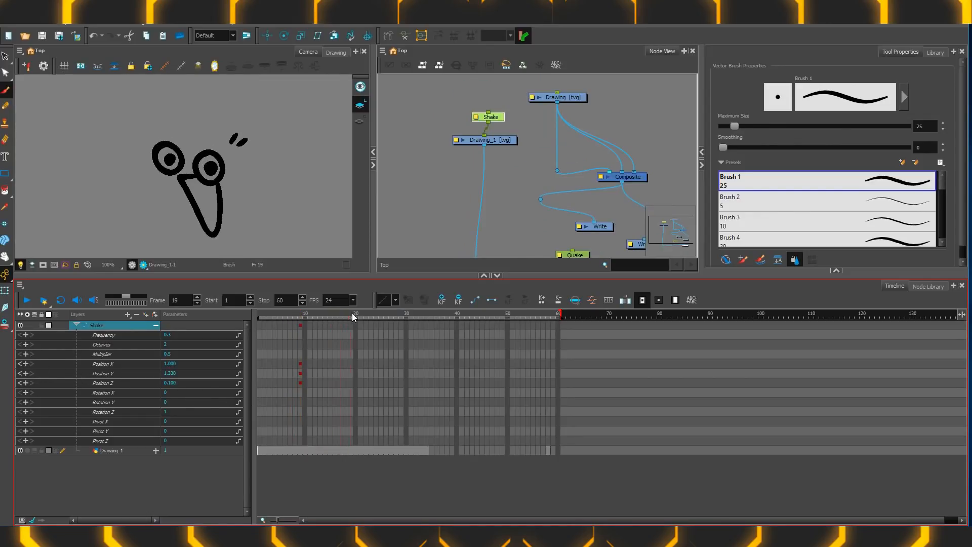
mouse_move(167, 382)
mouse_down()
mouse_move(191, 382)
mouse_move(177, 373)
mouse_move(185, 369)
mouse_up()
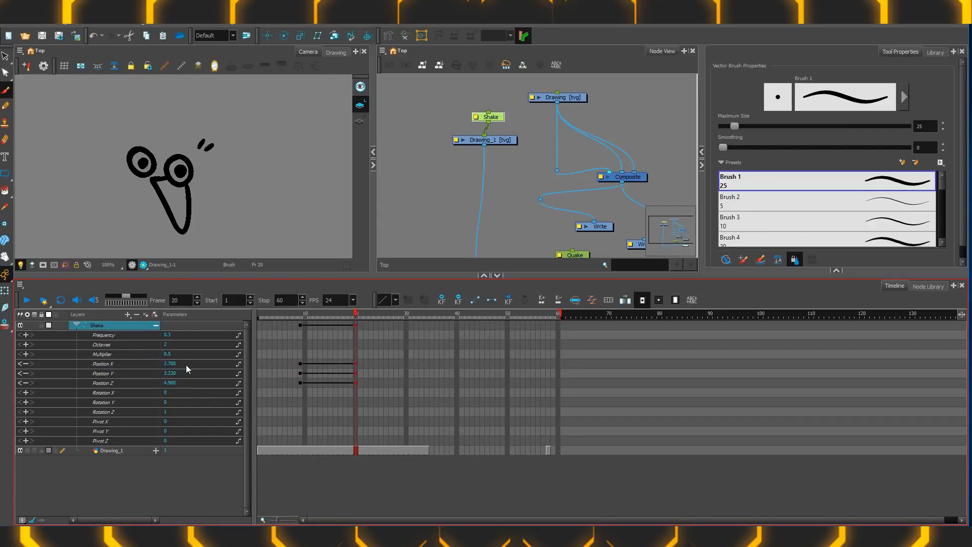
mouse_move(332, 317)
mouse_down()
mouse_move(300, 324)
mouse_move(347, 335)
mouse_move(309, 375)
mouse_move(373, 399)
mouse_move(338, 405)
mouse_move(395, 416)
mouse_up()
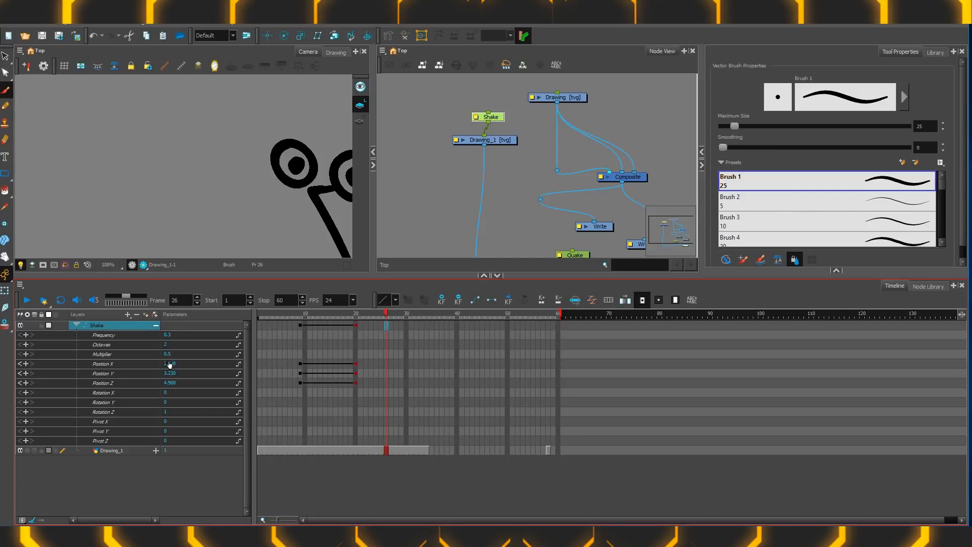
drag(334, 316, 310, 319)
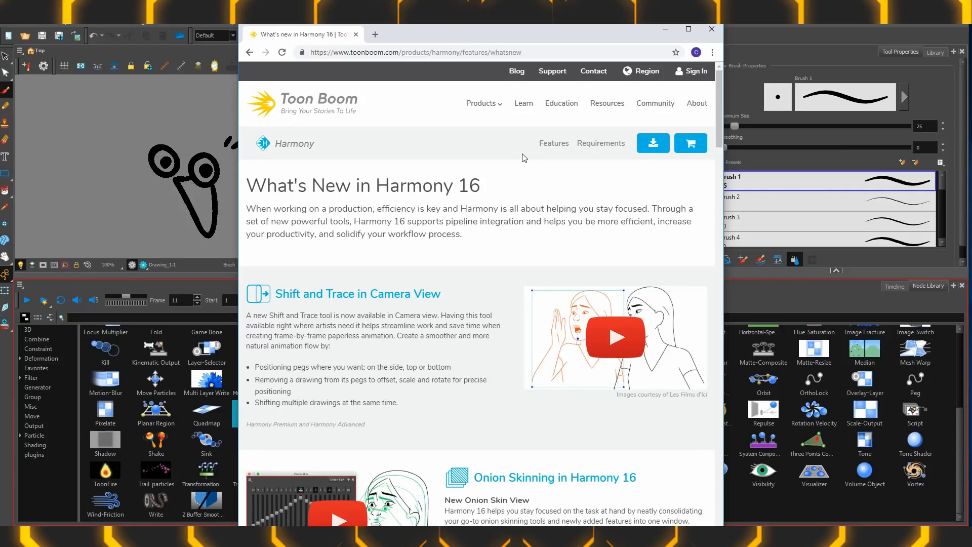
Step: Review the What's New in Harmony 16 web page from Shift and Trace through Easily Modify Deformers, and return to the Onion Skinning section
scroll(527, 176, down, 1)
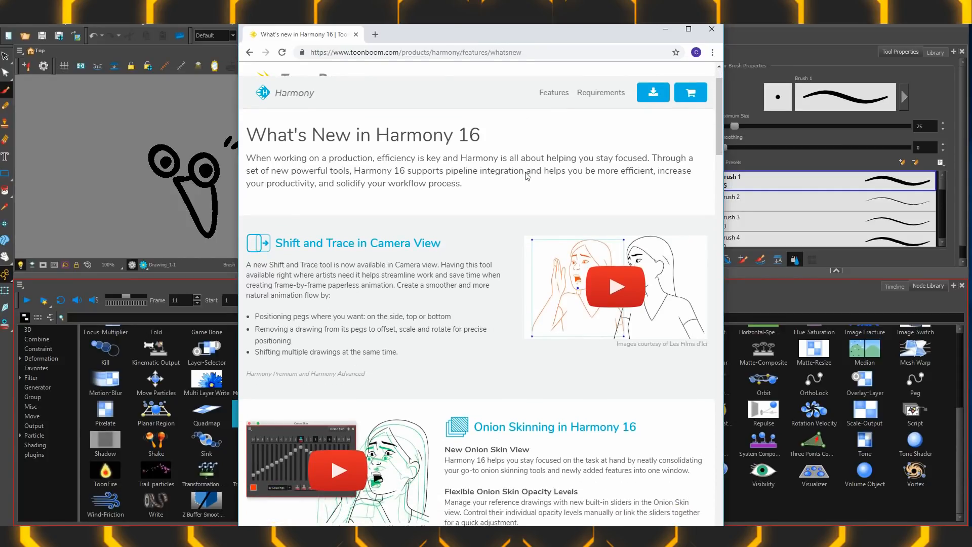
scroll(527, 175, up, 1)
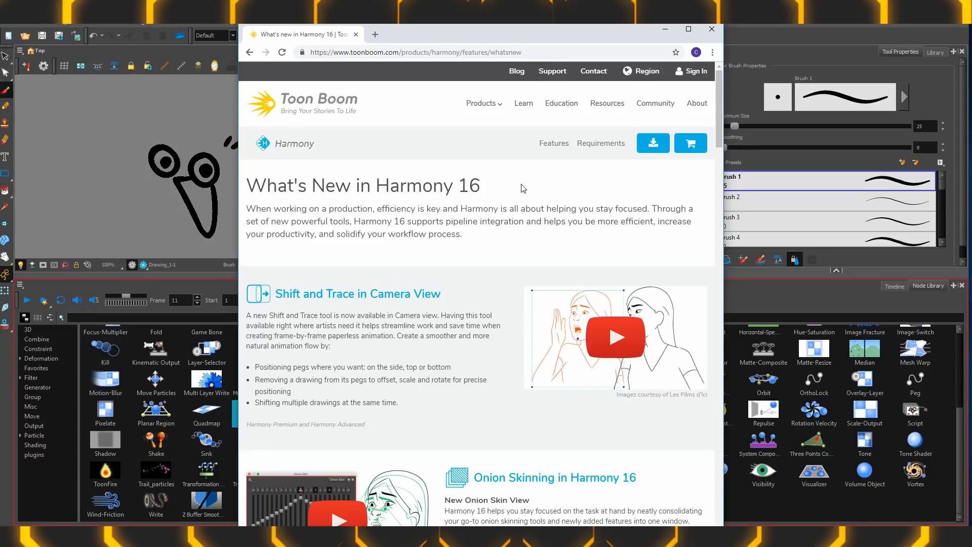
scroll(518, 191, down, 2)
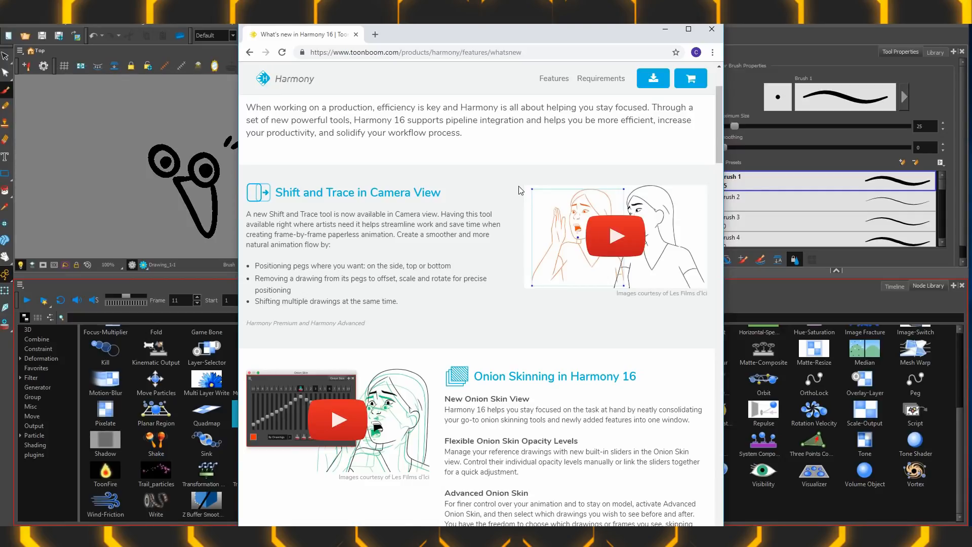
scroll(519, 190, down, 3)
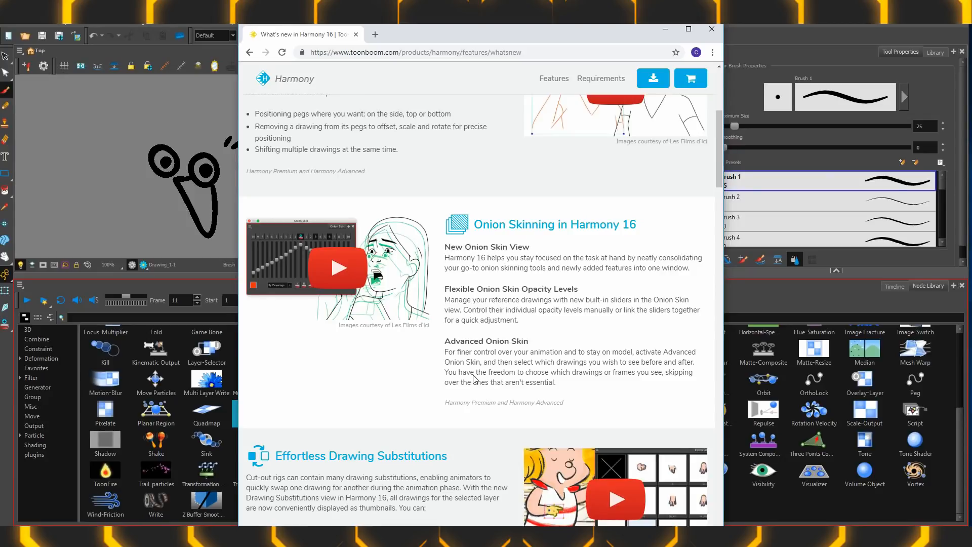
scroll(475, 378, down, 4)
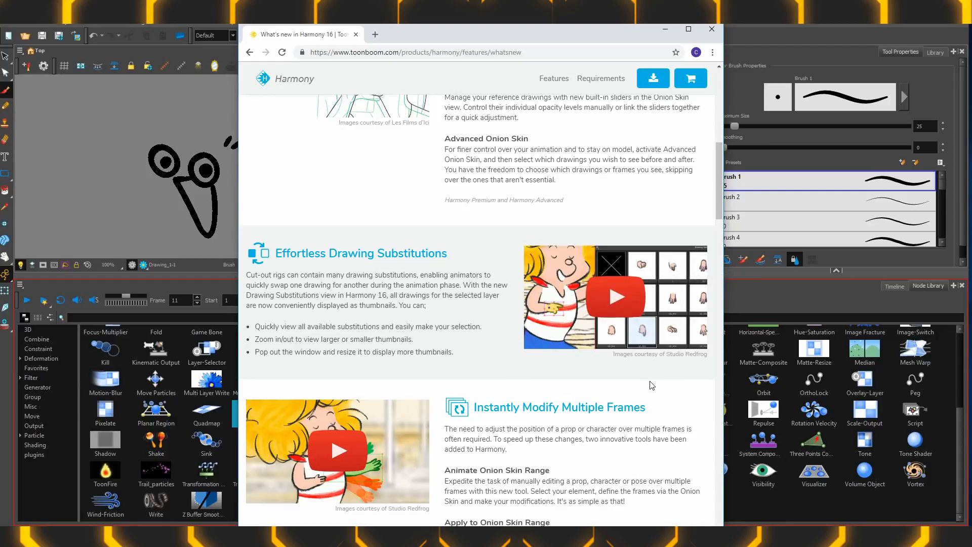
scroll(646, 389, down, 3)
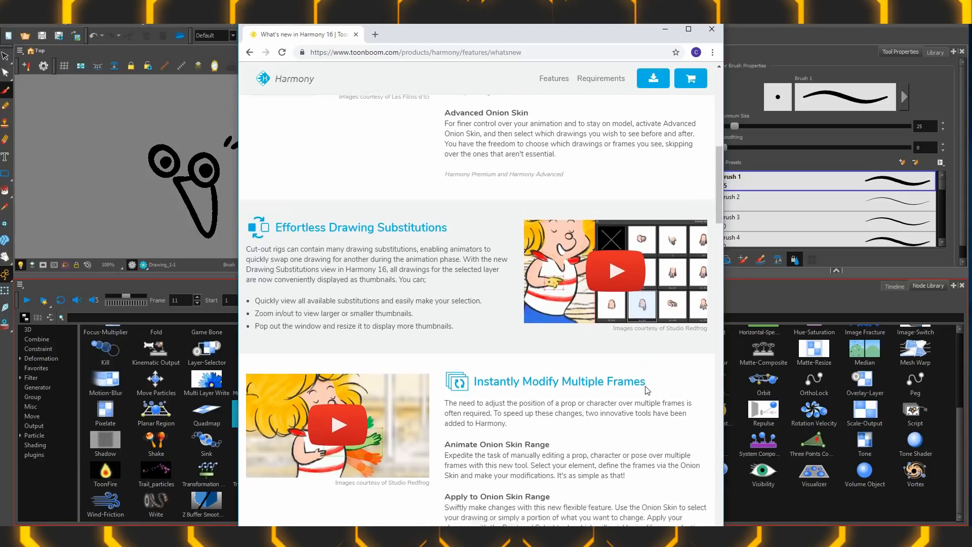
scroll(646, 388, down, 1)
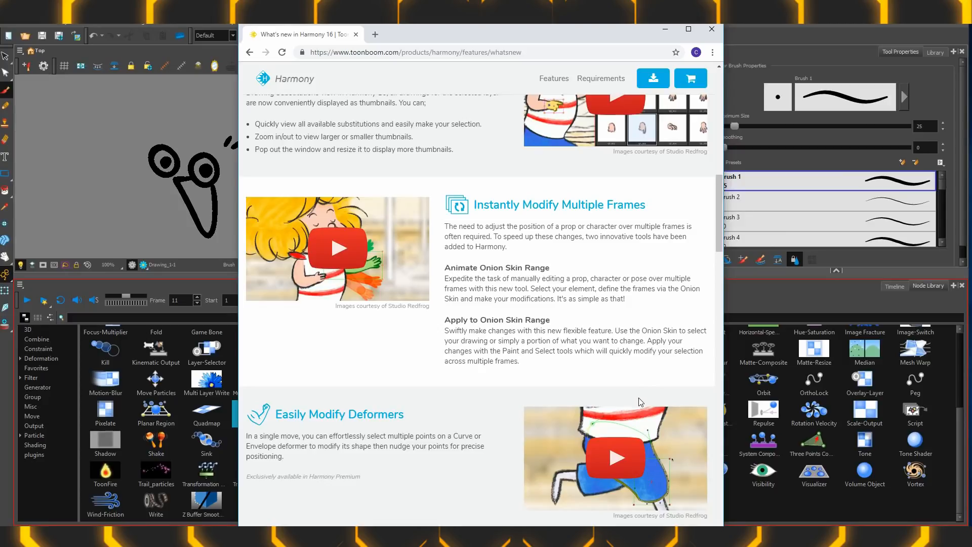
scroll(630, 474, down, 1)
scroll(630, 474, down, 1)
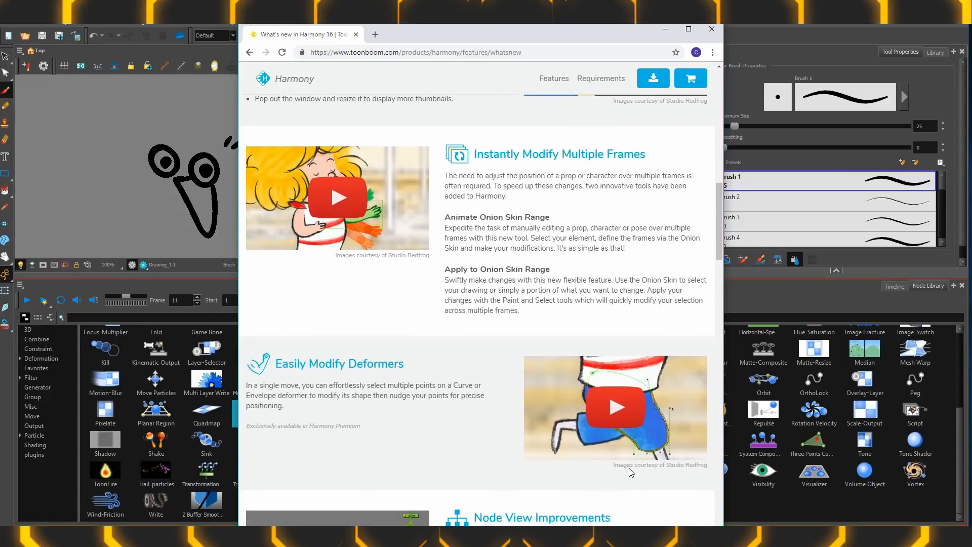
scroll(630, 473, up, 1)
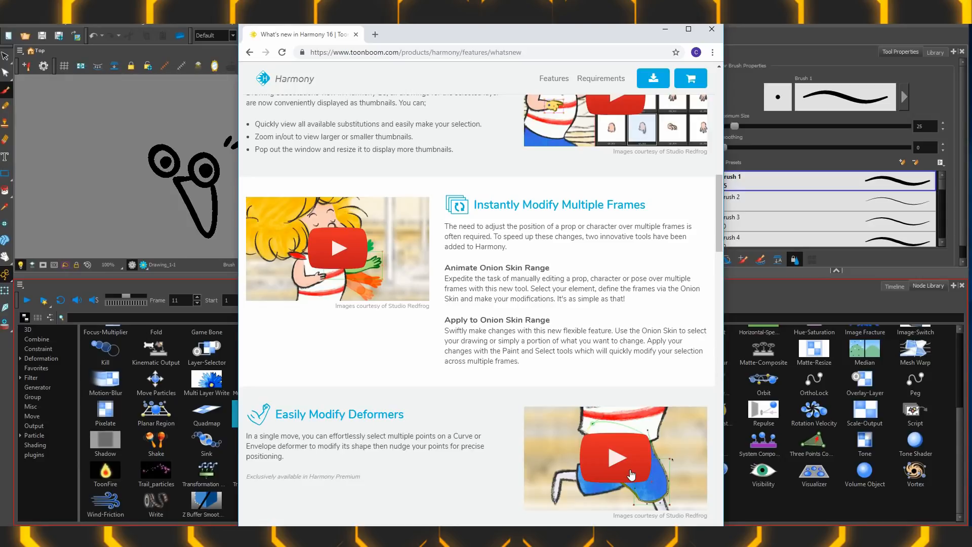
scroll(631, 474, up, 5)
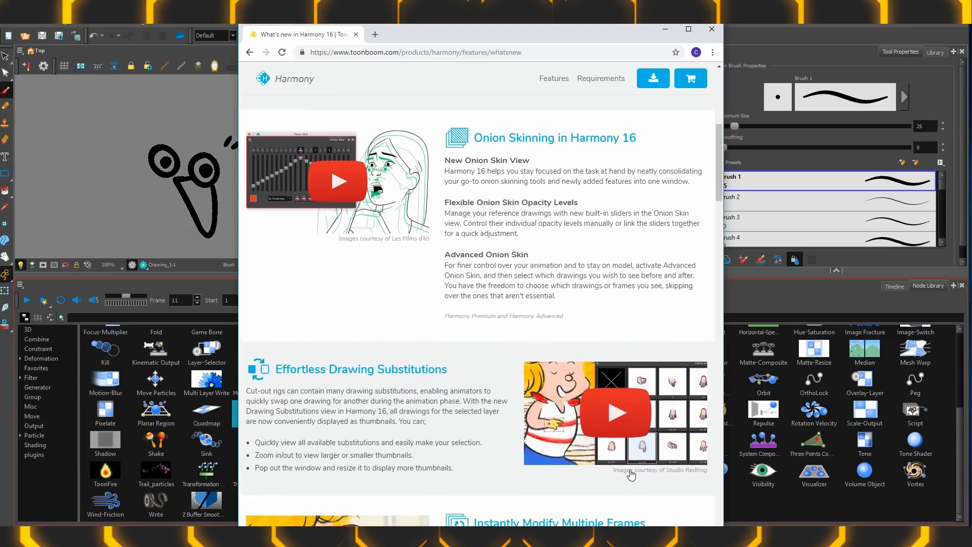
scroll(630, 474, up, 1)
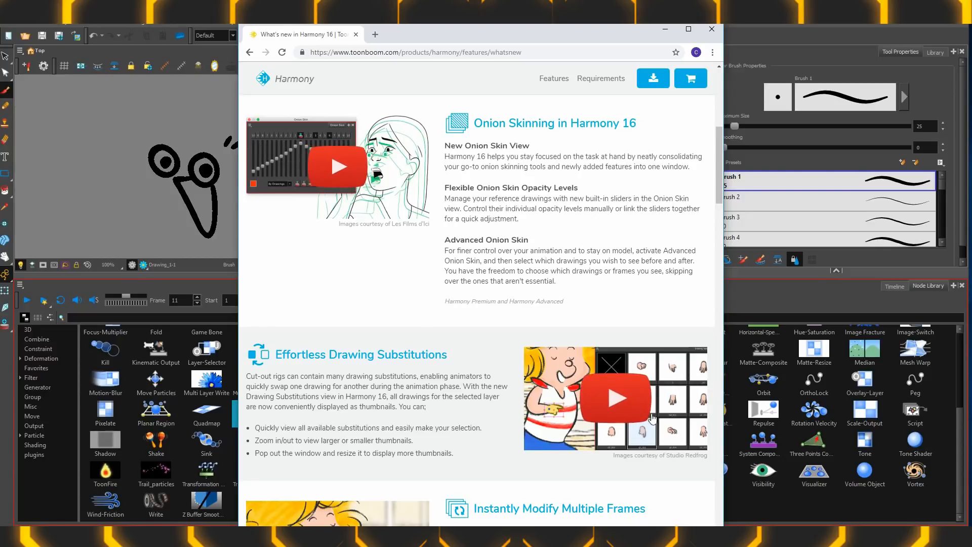
Step: Review the What's New in Harmony 16 page from Effortless Drawing Substitutions through Performance Enhancements, and return to the Node View Improvements section
scroll(628, 351, down, 1)
scroll(625, 346, down, 5)
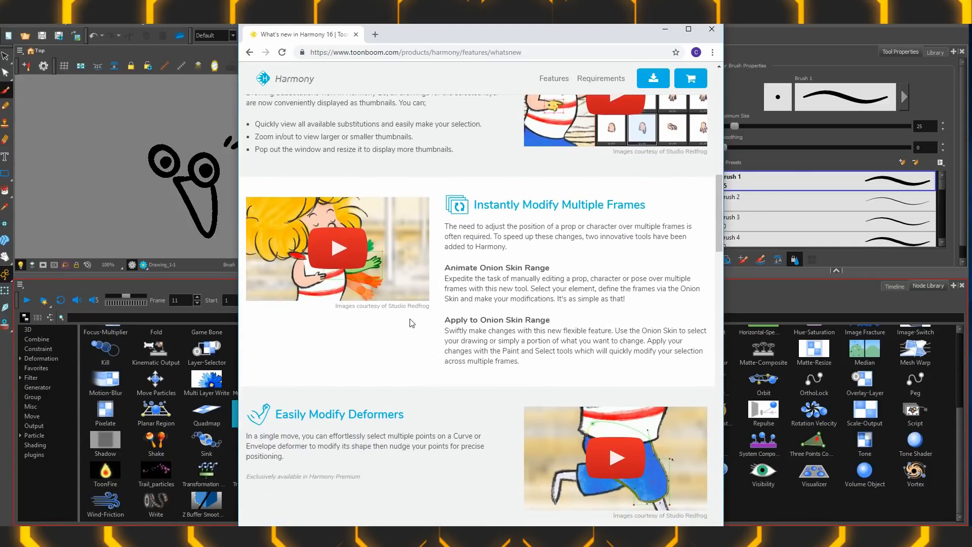
scroll(412, 321, down, 4)
scroll(412, 323, down, 3)
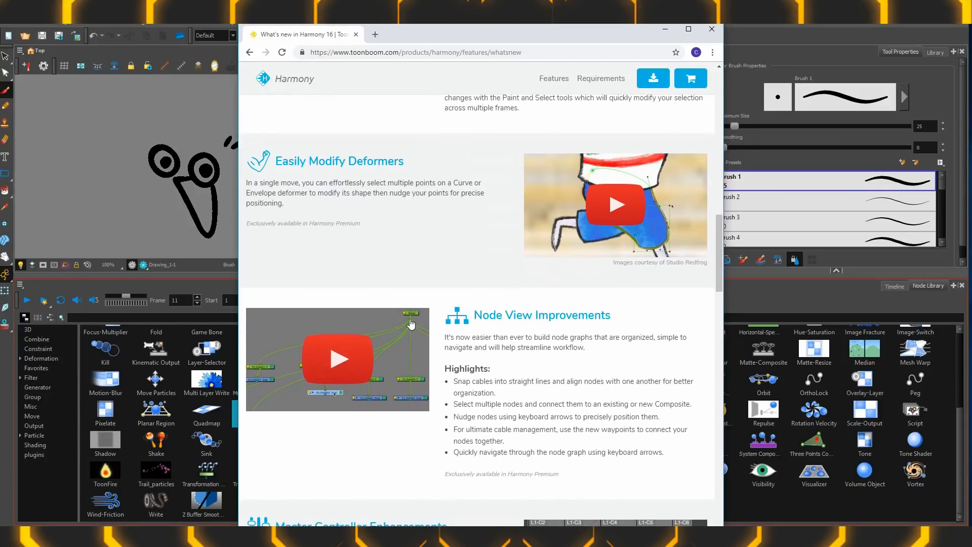
scroll(412, 323, up, 2)
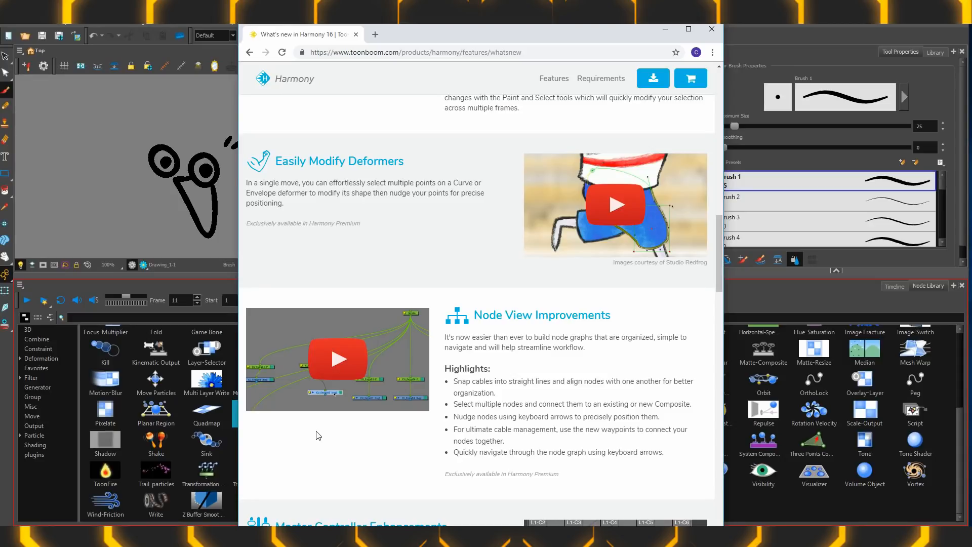
scroll(318, 435, down, 6)
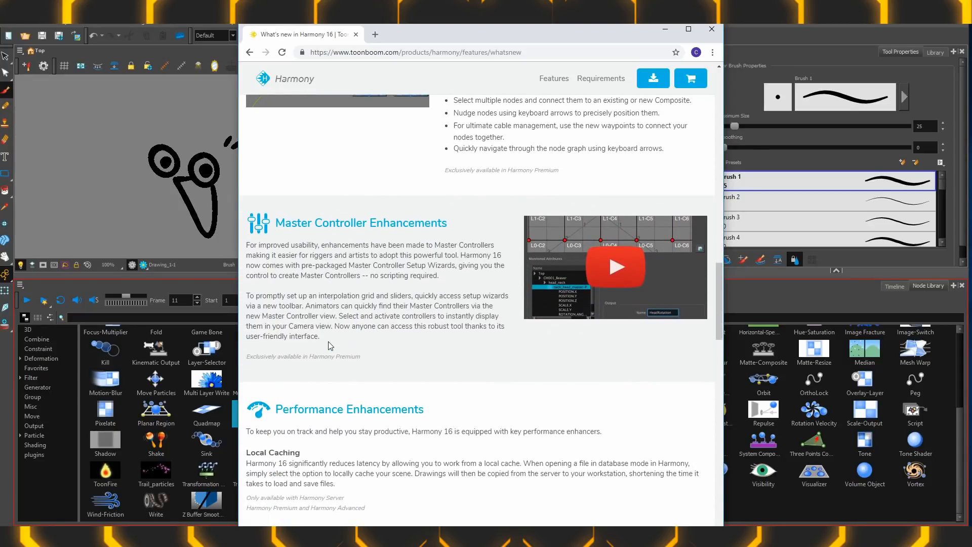
scroll(348, 333, down, 2)
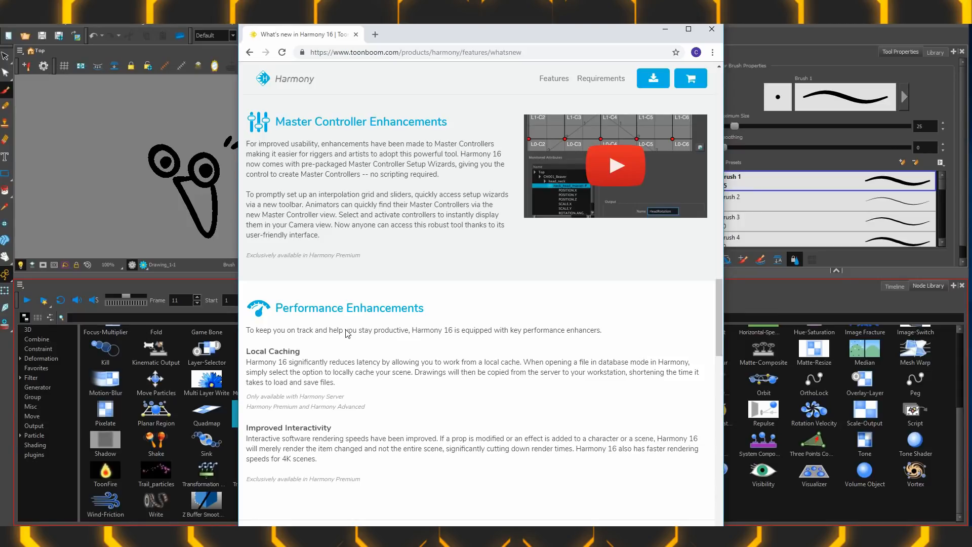
scroll(348, 333, down, 10)
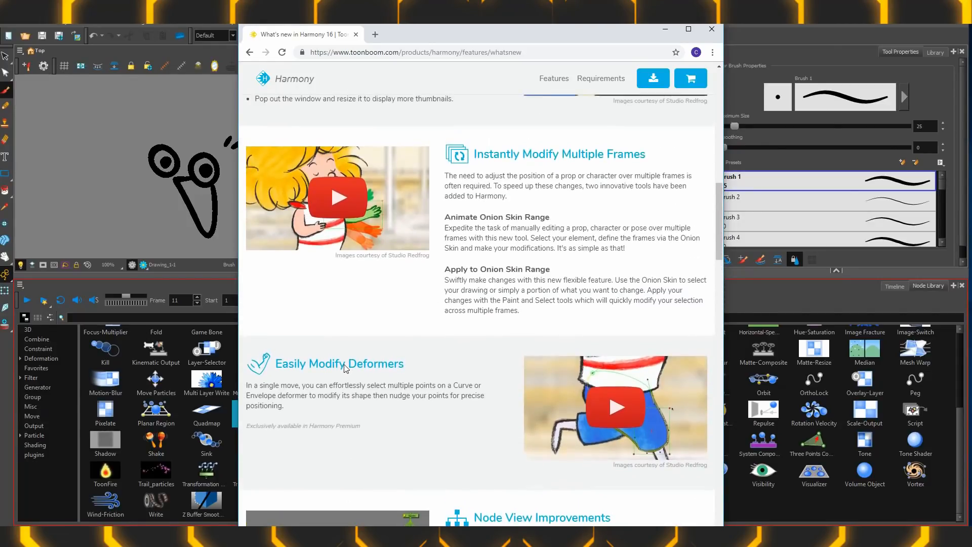
scroll(344, 367, up, 6)
scroll(344, 370, down, 12)
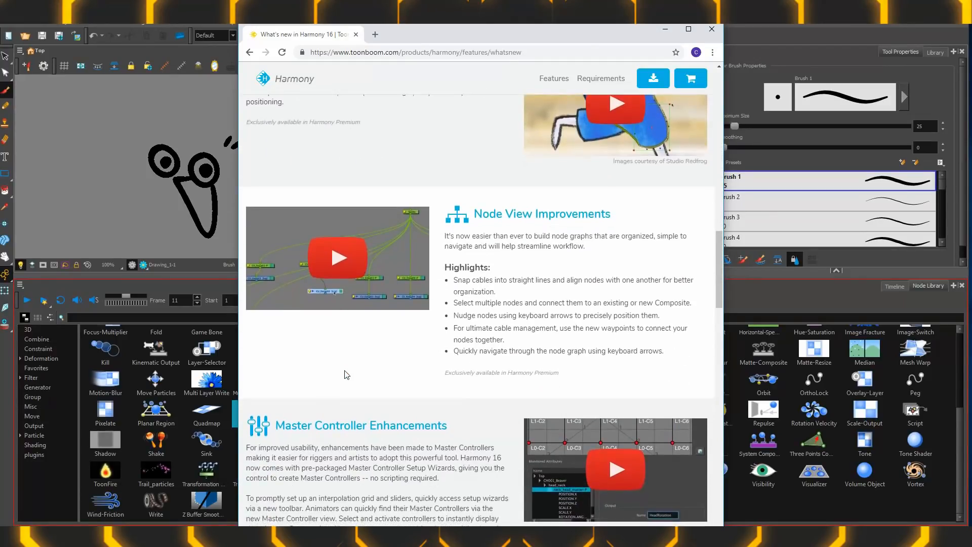
scroll(347, 374, down, 3)
scroll(346, 374, up, 5)
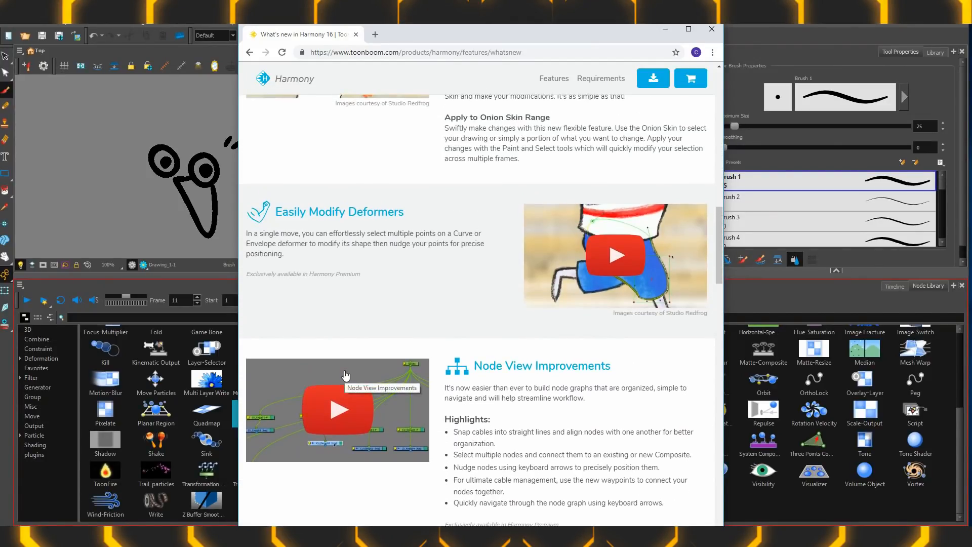